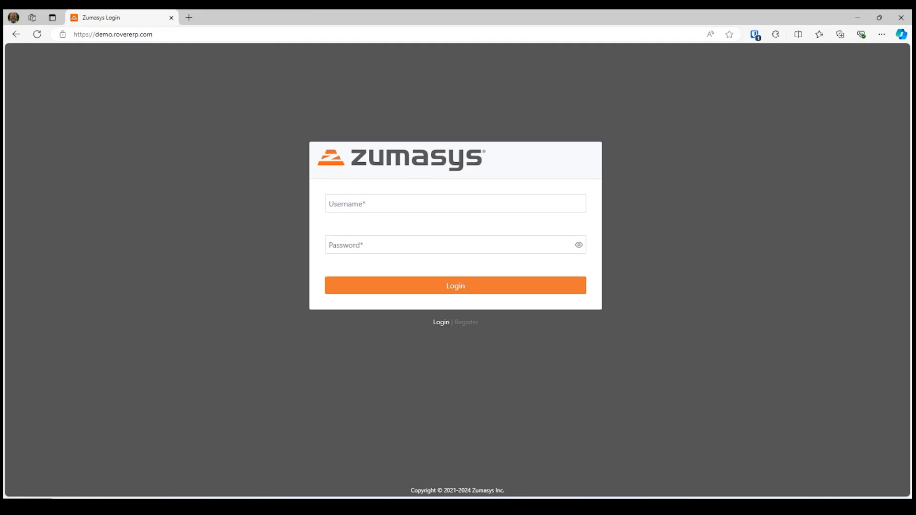
# - Switch to the MRK.CONTROL window, enable Require Entry User authentication in MRK1's POS settings, and save the record
pyautogui.moveTo(333, 510); pyautogui.dragTo(402, 110)
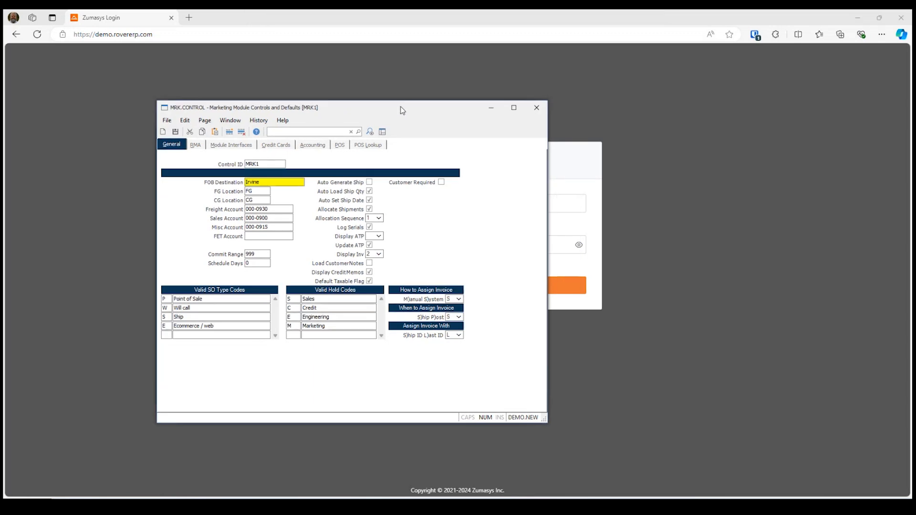
pyautogui.moveTo(400, 112); pyautogui.dragTo(337, 116)
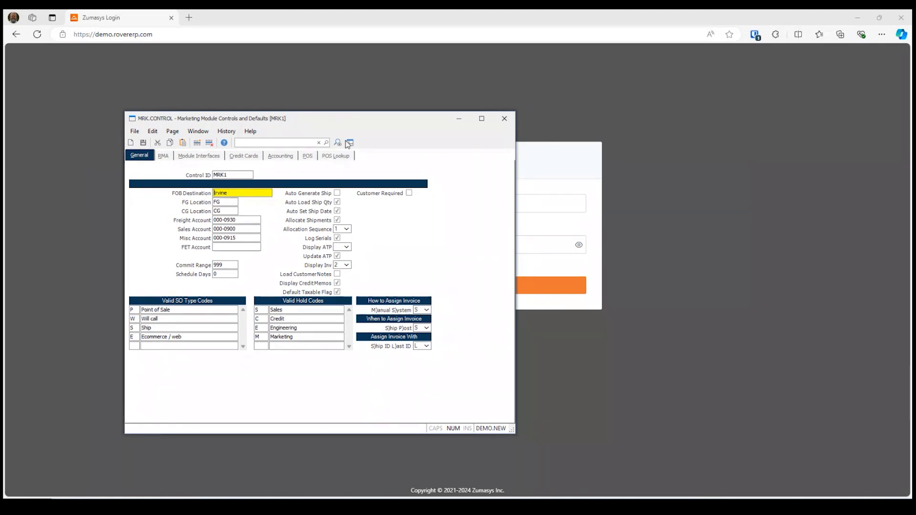
pyautogui.click(307, 155)
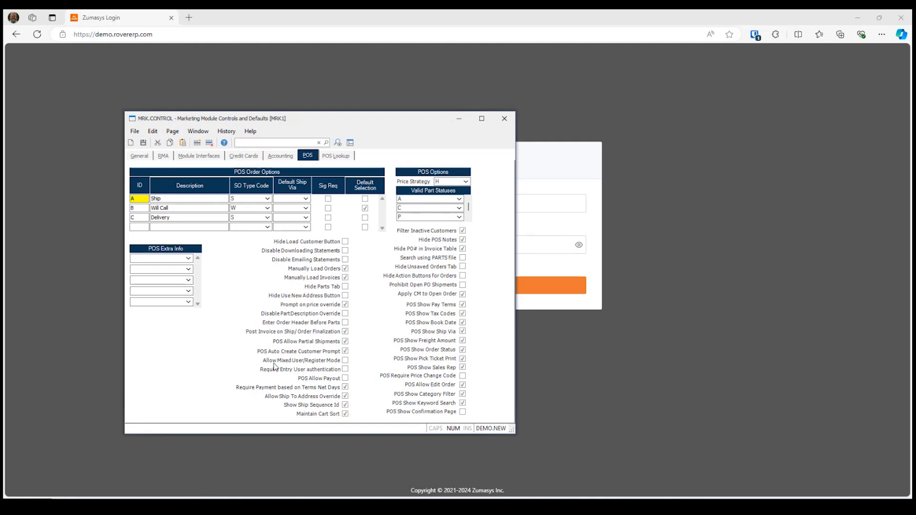
pyautogui.click(345, 369)
pyautogui.click(142, 143)
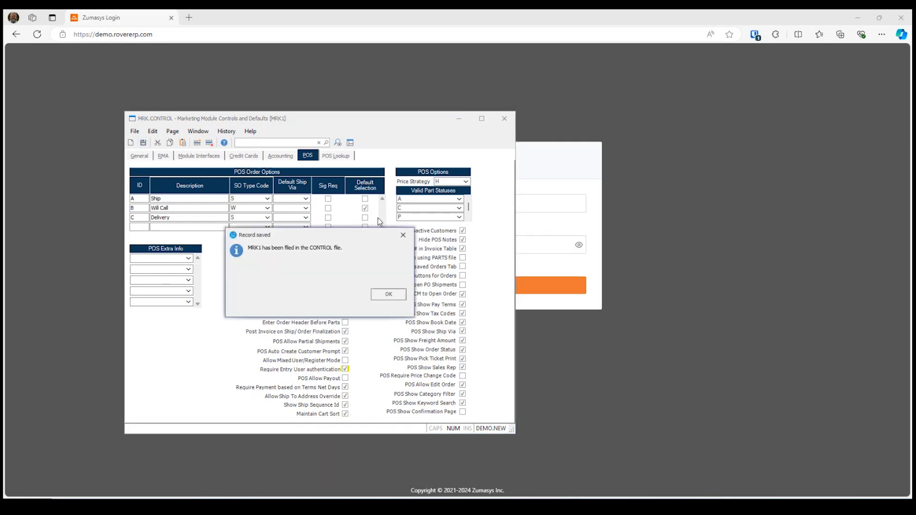
pyautogui.click(390, 292)
# - Log in to the Rover web app with the username and account password
pyautogui.click(566, 198)
pyautogui.write('gregb')
pyautogui.press('Tab')
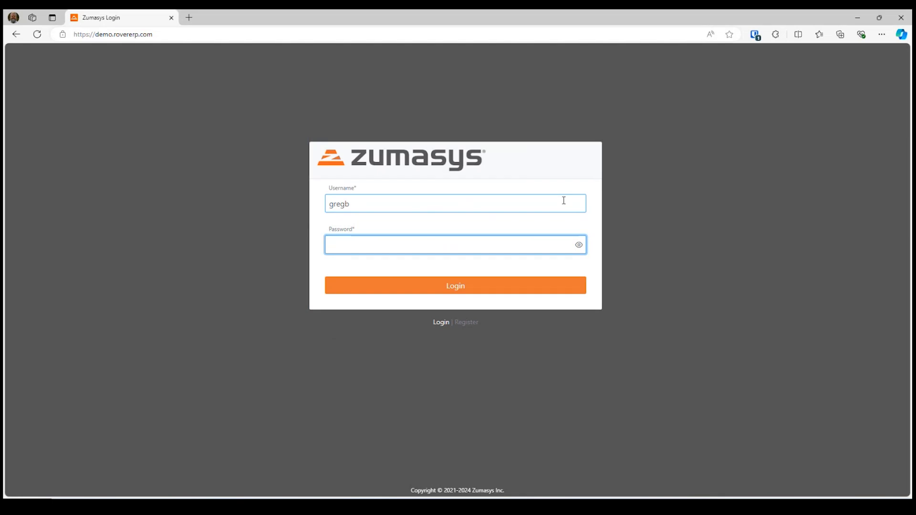
pyautogui.write('••••••••••')
pyautogui.press('Return')
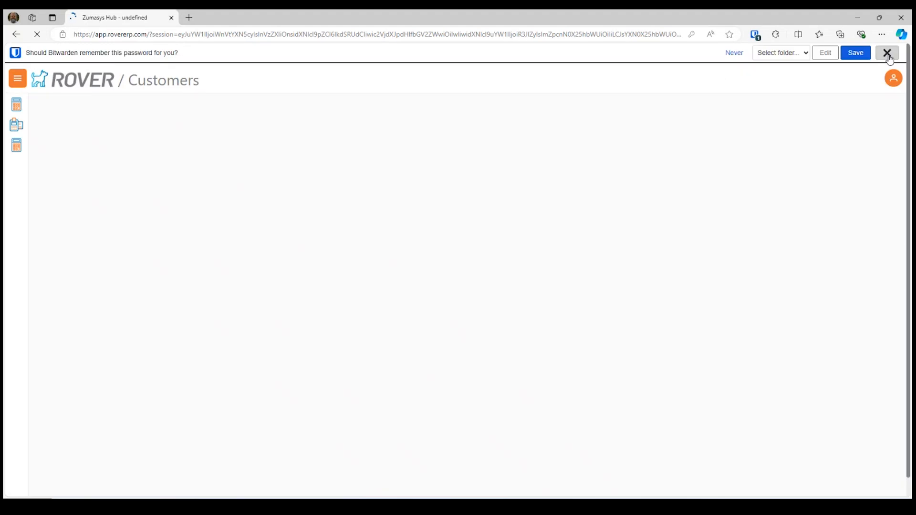
# - Search the POS customers for "New Customer" and dismiss the dialog for creating a new customer
pyautogui.click(17, 124)
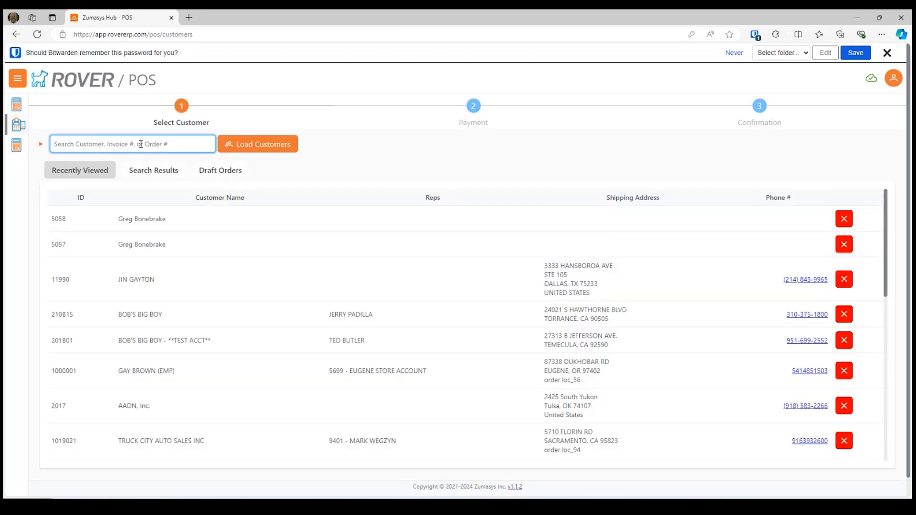
pyautogui.write('New Customer')
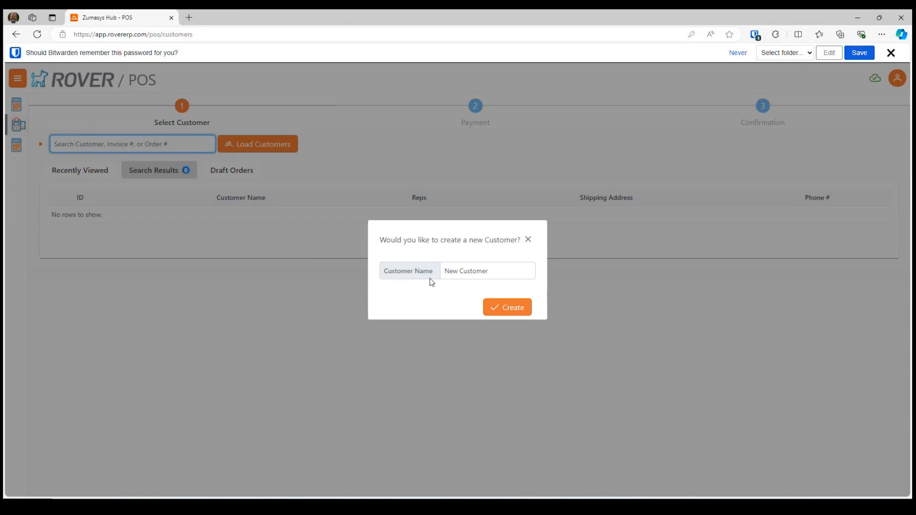
pyautogui.click(484, 273)
pyautogui.click(527, 241)
# - Log out of the Rover web app and switch to the MRK.CONTROL window
pyautogui.click(893, 78)
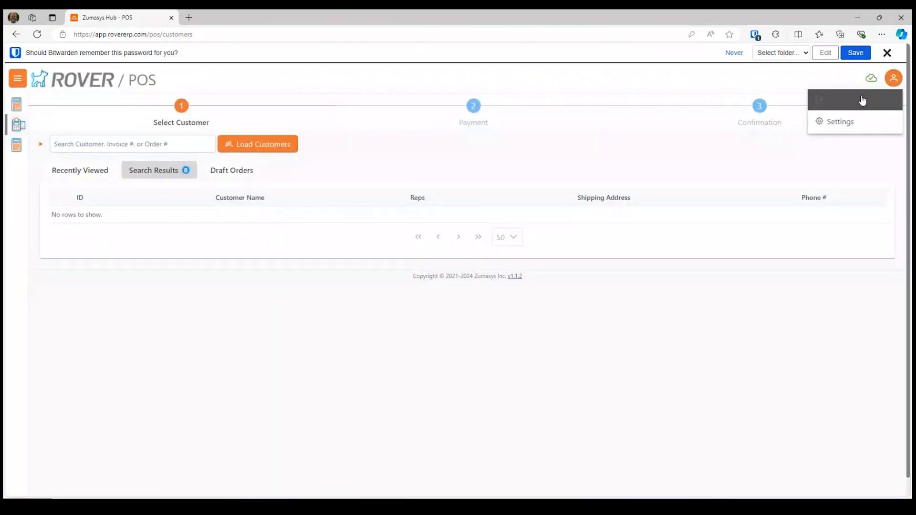
pyautogui.click(862, 101)
pyautogui.moveTo(583, 482)
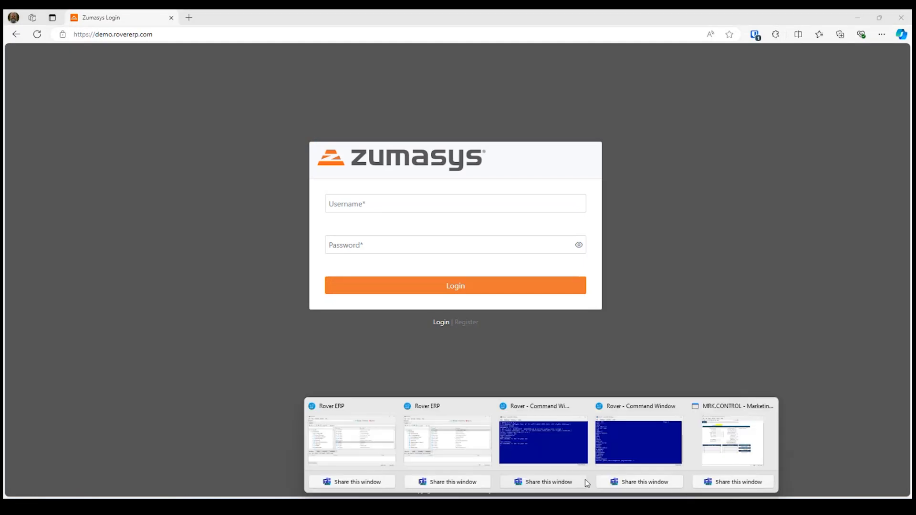
pyautogui.click(717, 432)
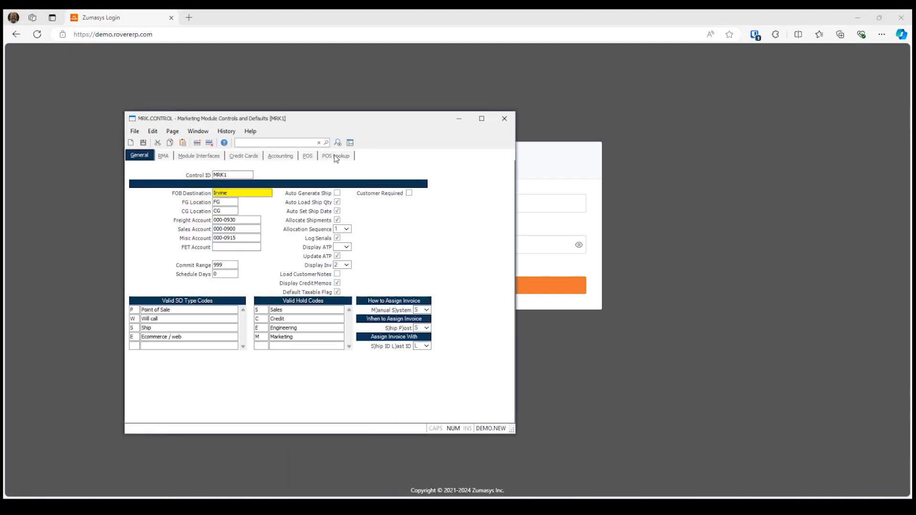
# - Turn off POS Auto Create Customer Prompt in MRK1's POS settings and save the record
pyautogui.click(305, 157)
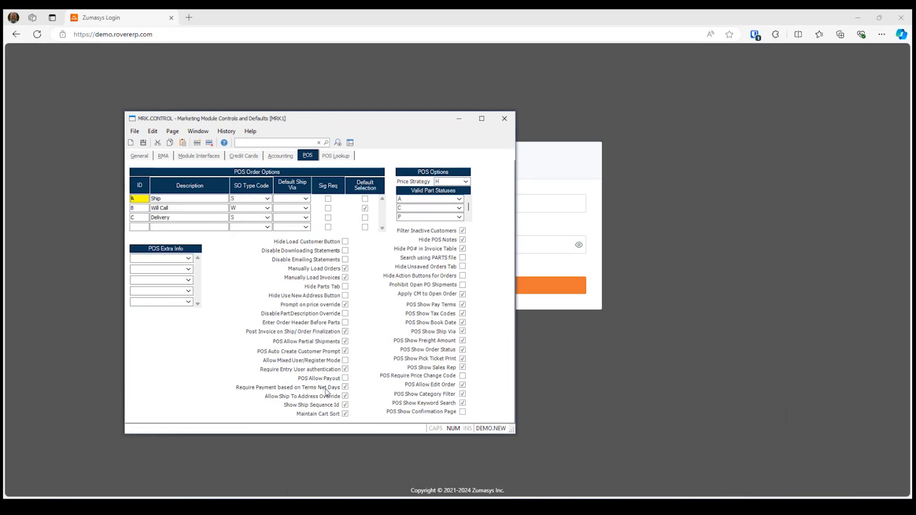
pyautogui.click(345, 351)
pyautogui.hotkey('ctrl', 's')
pyautogui.click(401, 295)
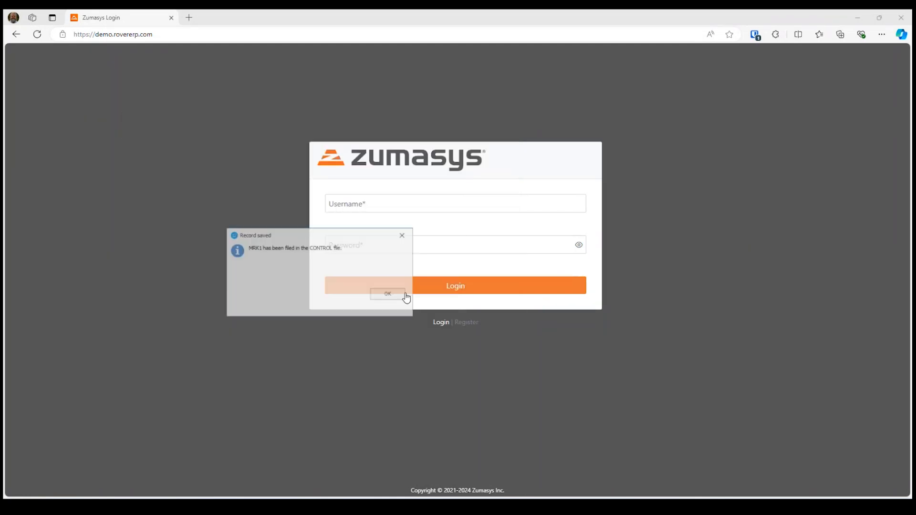
# - Try to log in to the Rover web app with the username and account password, and dismiss the Bitwarden save offer
pyautogui.click(530, 203)
pyautogui.write('gregb')
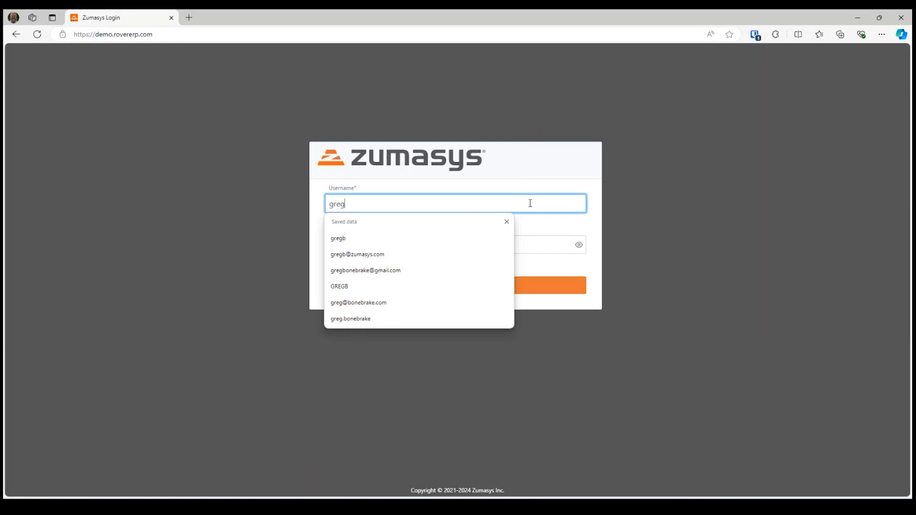
pyautogui.press('Tab')
pyautogui.write('•••••••••')
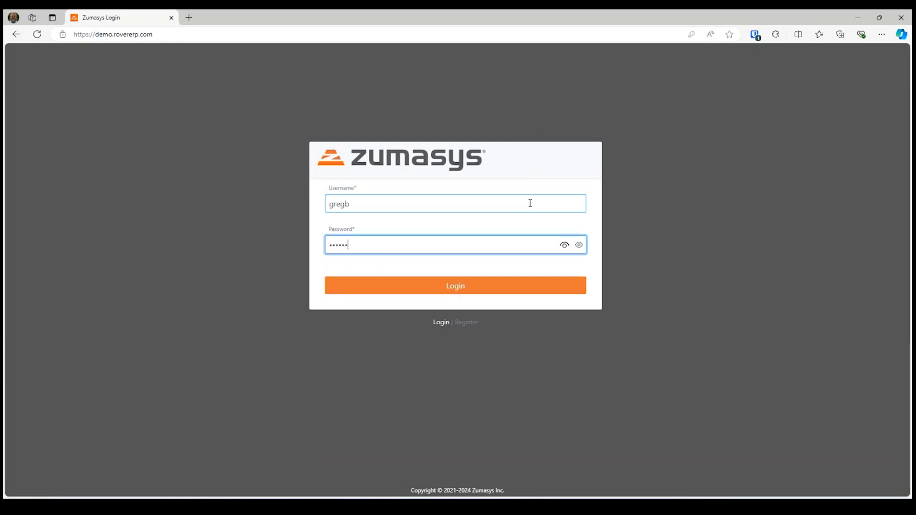
pyautogui.press('BackSpace')
pyautogui.press('BackSpace')
pyautogui.press('BackSpace')
pyautogui.press('BackSpace')
pyautogui.press('BackSpace')
pyautogui.press('BackSpace')
pyautogui.press('BackSpace')
pyautogui.press('BackSpace')
pyautogui.press('BackSpace')
pyautogui.write('••••••••••')
pyautogui.press('Return')
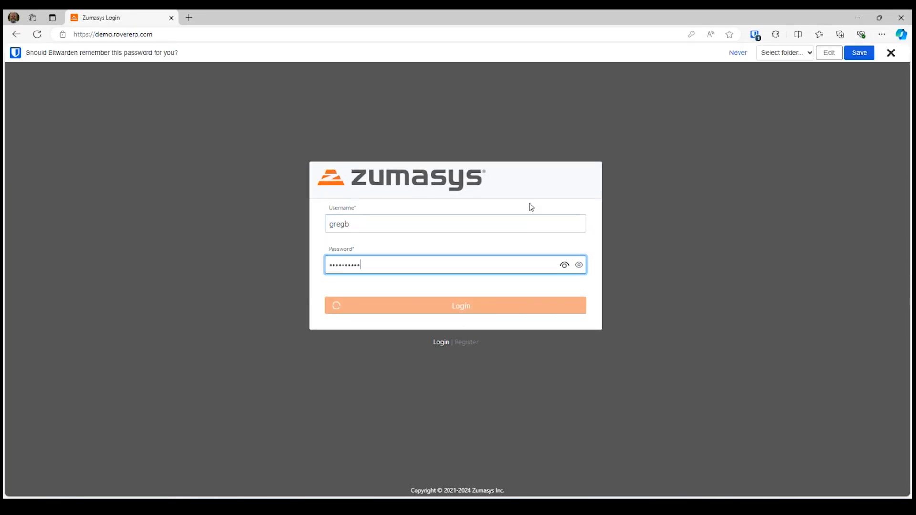
pyautogui.click(890, 53)
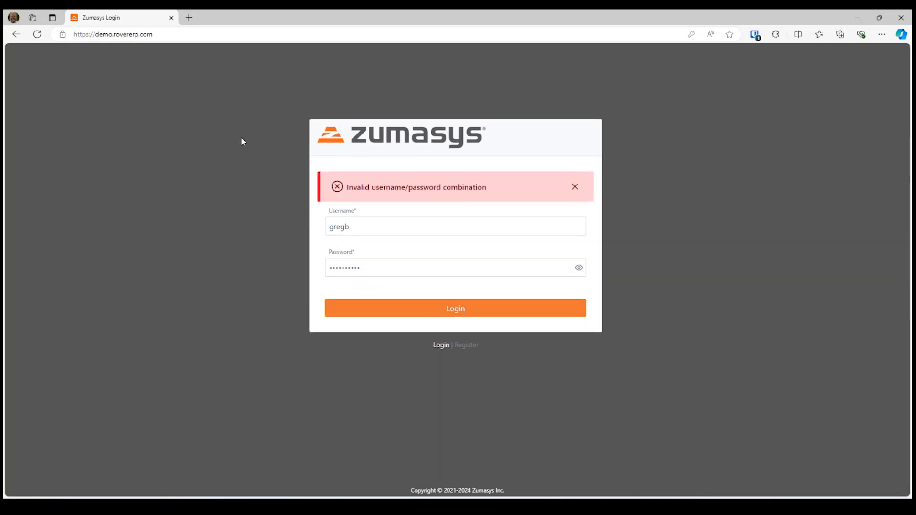
# - Replace the account password on the login form and log in again
pyautogui.click(381, 265)
pyautogui.hotkey('ctrl', 'a')
pyautogui.write('•••••')
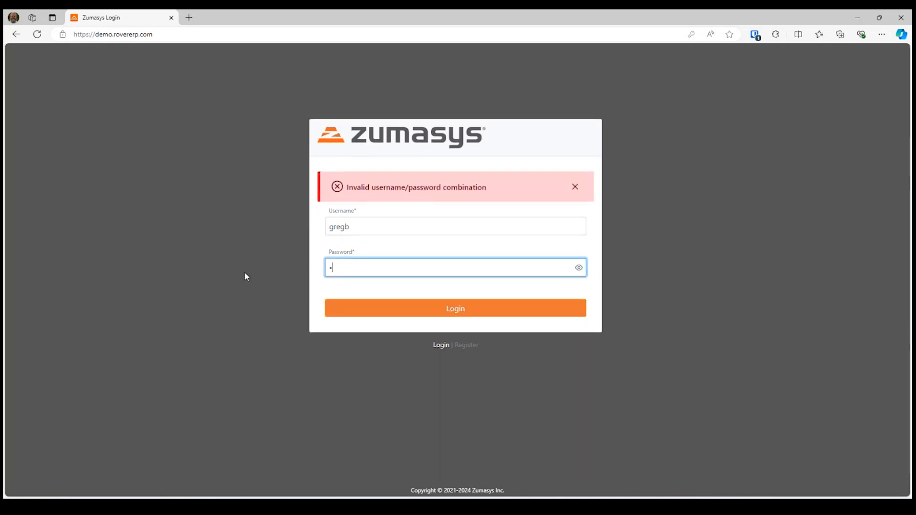
pyautogui.write('•••••')
pyautogui.press('Return')
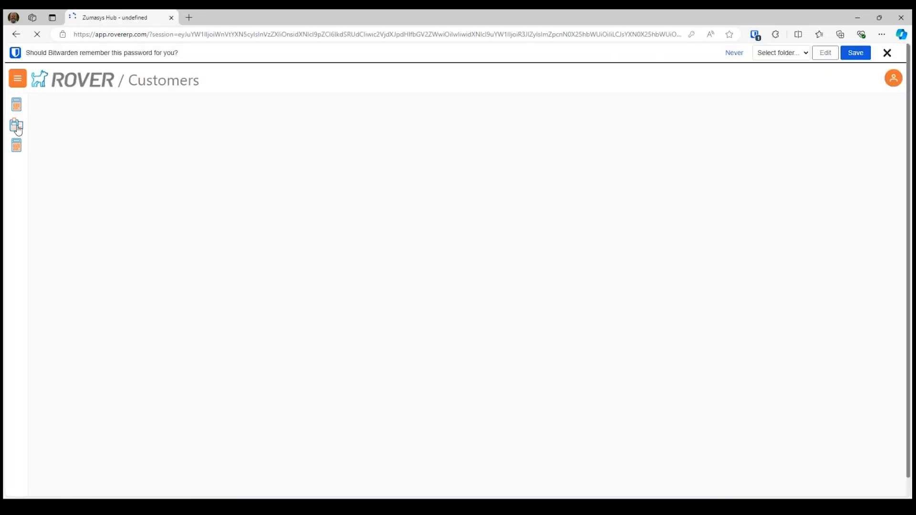
# - Search the POS customers for "New Cust"
pyautogui.click(16, 125)
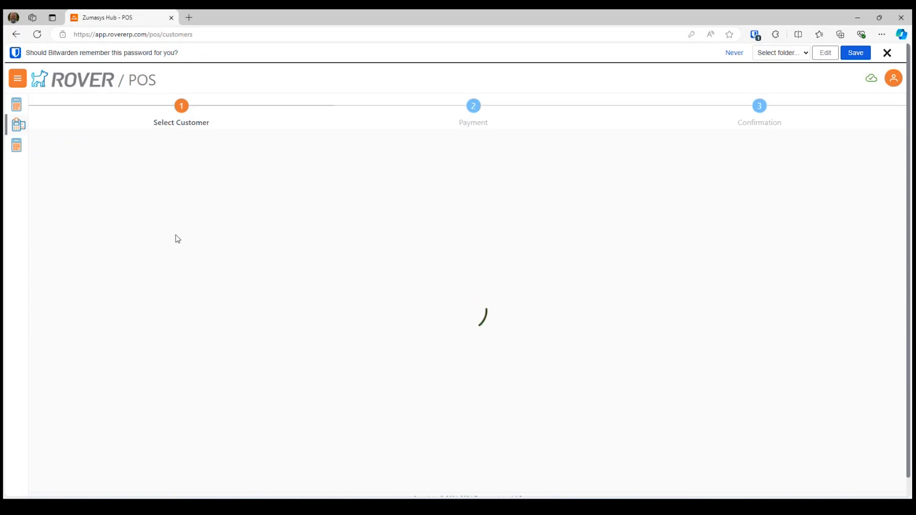
pyautogui.click(137, 145)
pyautogui.write('New Cust')
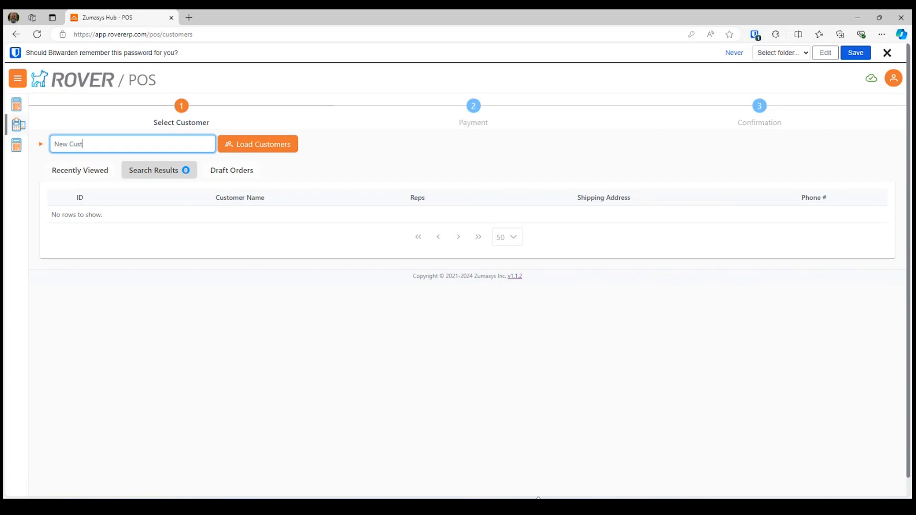
# - Load MRK1 in MRK.CONTROL, enable POS Auto Create Customer Prompt, and save the record before closing the window
pyautogui.moveTo(535, 505)
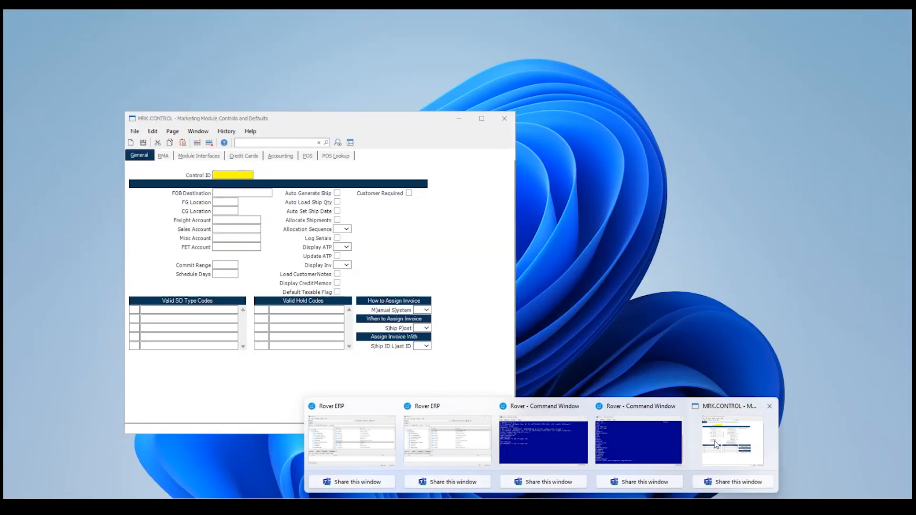
pyautogui.click(715, 445)
pyautogui.write('MRK1')
pyautogui.press('Return')
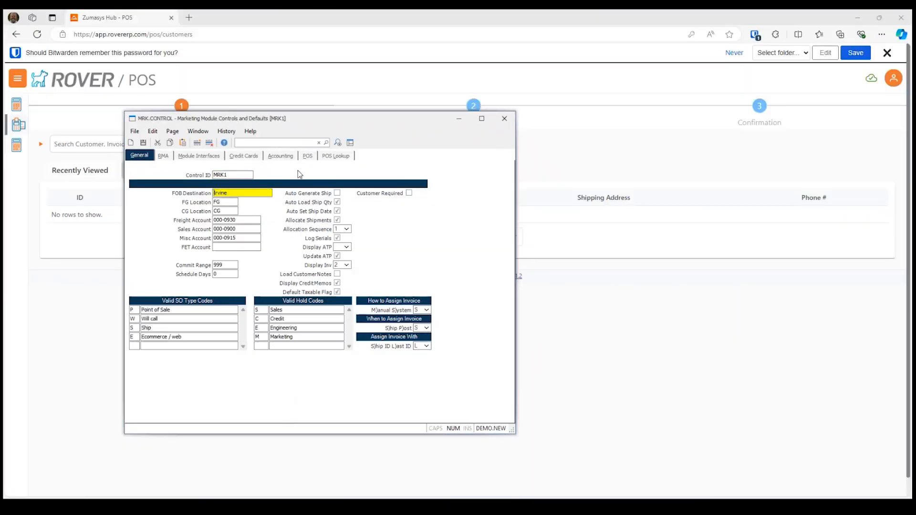
pyautogui.click(308, 157)
pyautogui.click(345, 368)
pyautogui.click(345, 369)
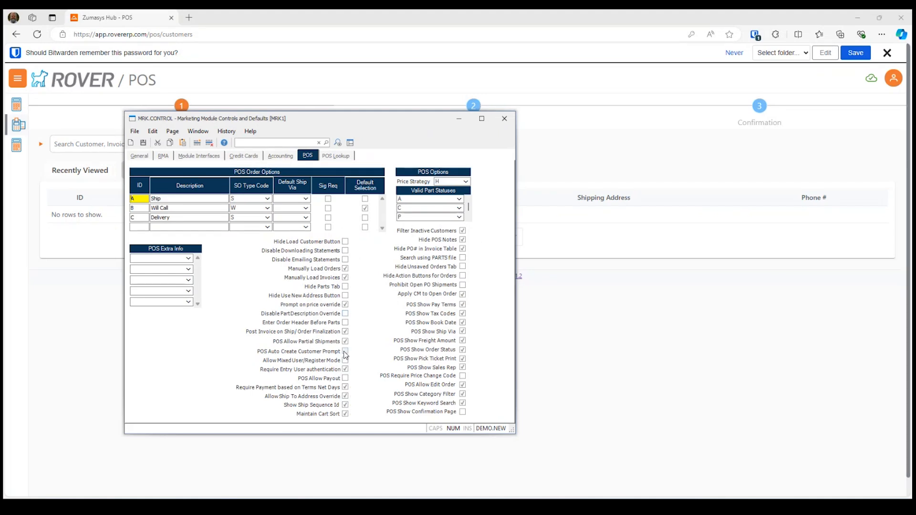
pyautogui.click(345, 351)
pyautogui.hotkey('ctrl', 's')
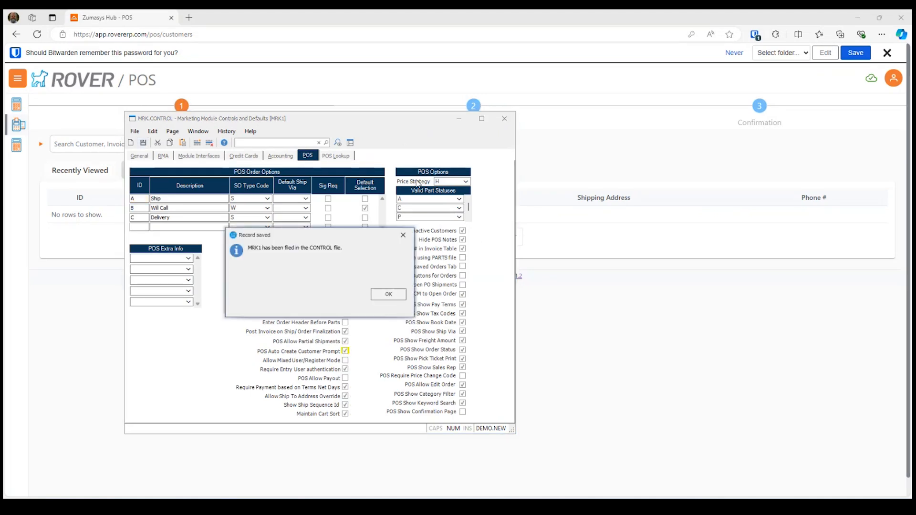
pyautogui.click(389, 294)
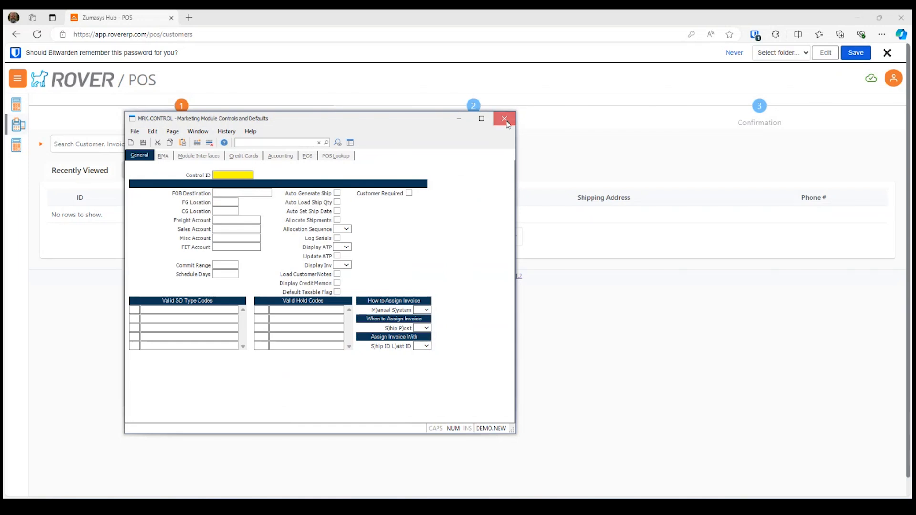
pyautogui.click(504, 119)
# - Log out of the Rover web app and log back in with the username and account password
pyautogui.click(893, 79)
pyautogui.click(851, 98)
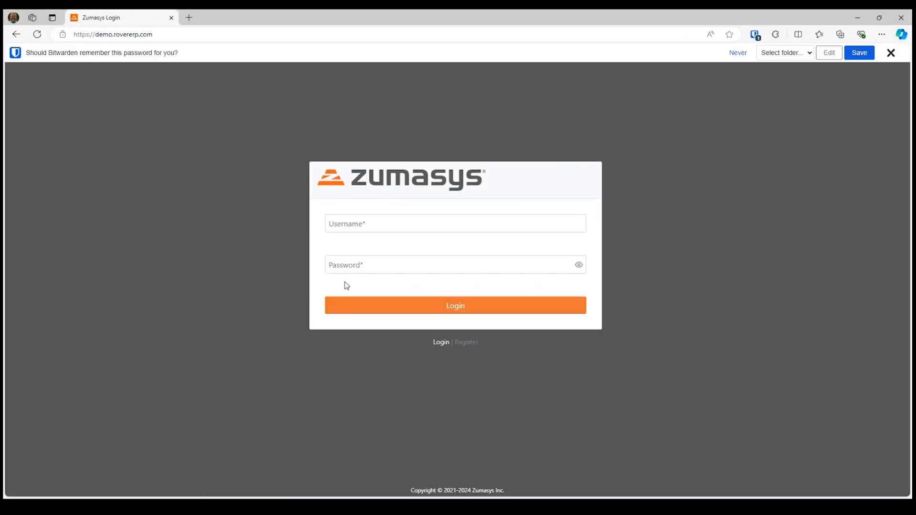
pyautogui.click(373, 223)
pyautogui.write('gregb')
pyautogui.press('Tab')
pyautogui.write('•••••••')
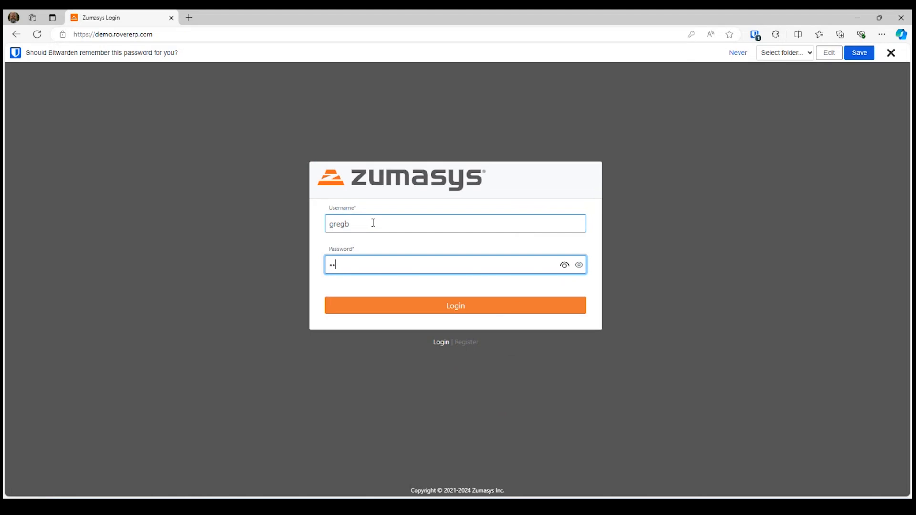
pyautogui.write('•••')
pyautogui.press('Return')
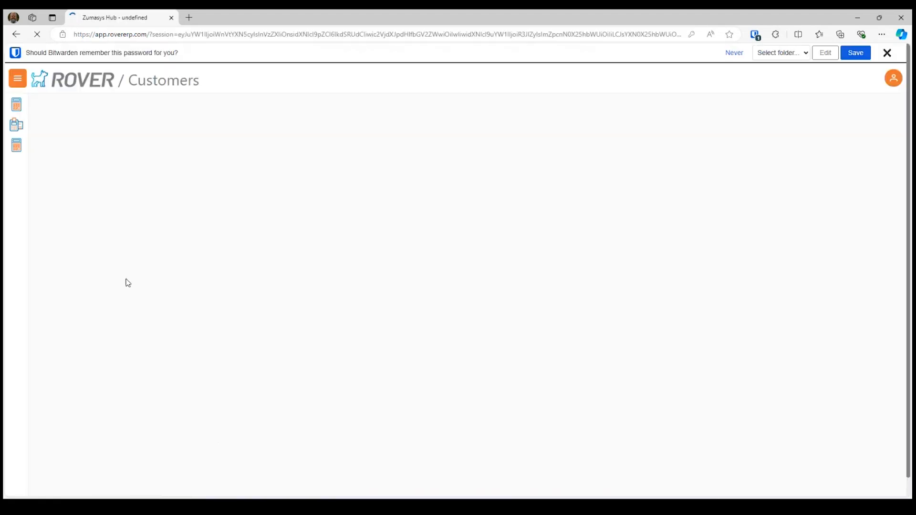
# - Search the POS customers for "New Cust" and create a new customer with that name
pyautogui.click(13, 127)
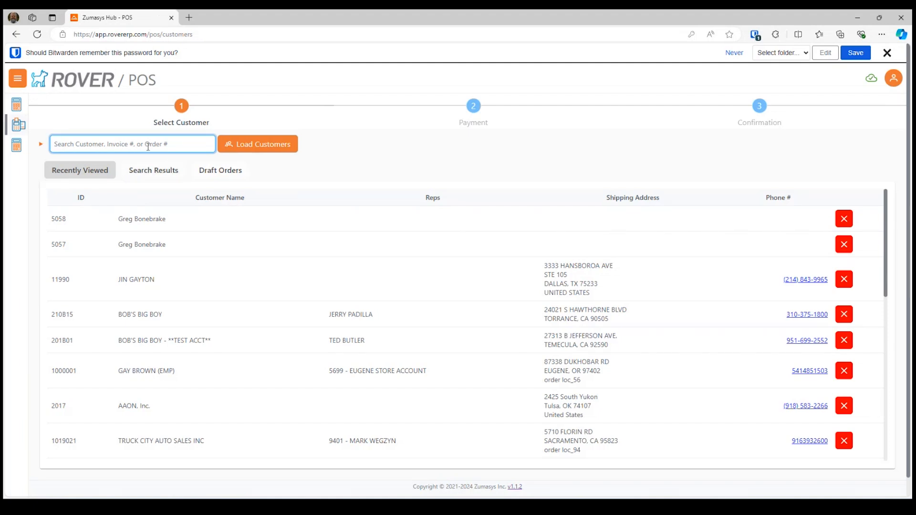
pyautogui.write('New Cust')
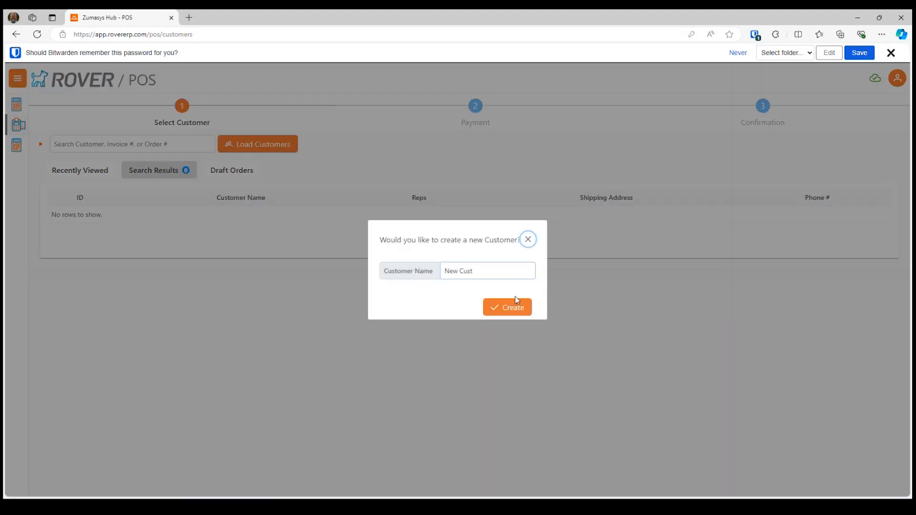
pyautogui.click(510, 310)
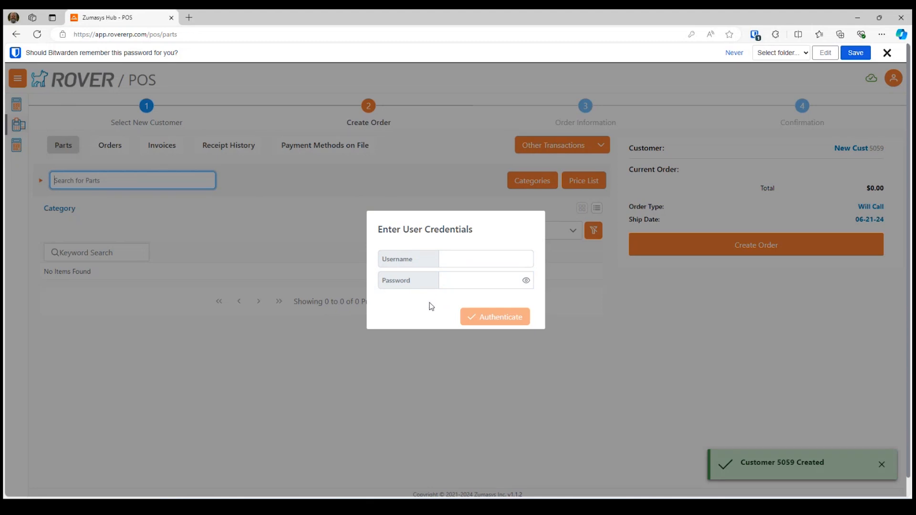
# - Enter the username and account password as the order's entry user credentials and try to authenticate
pyautogui.click(461, 261)
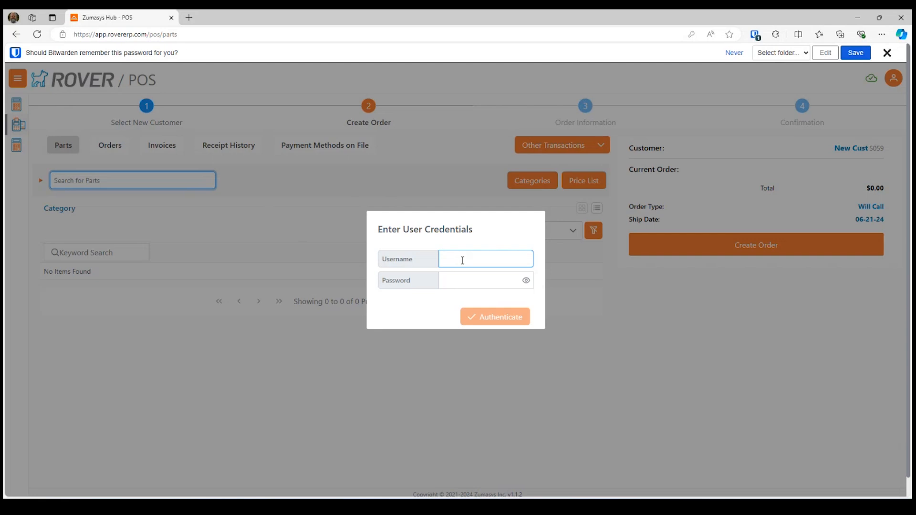
pyautogui.click(462, 260)
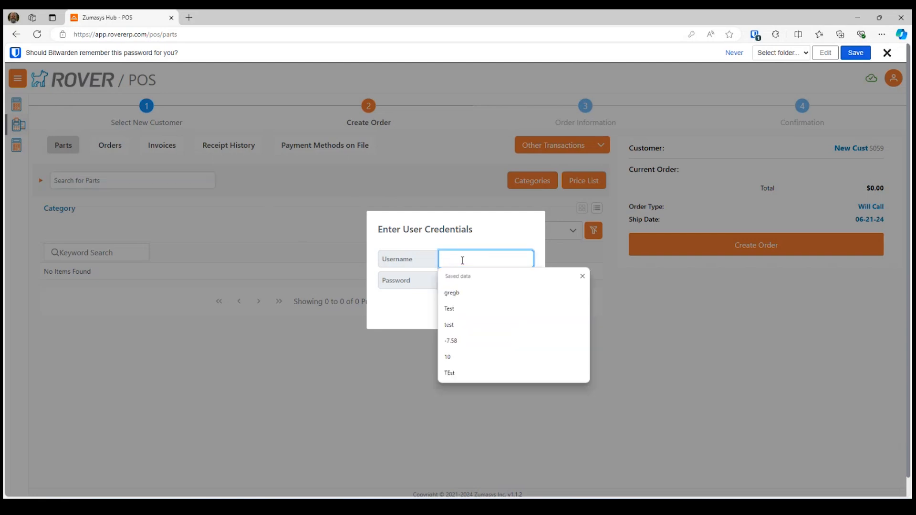
pyautogui.write('gregb')
pyautogui.press('Tab')
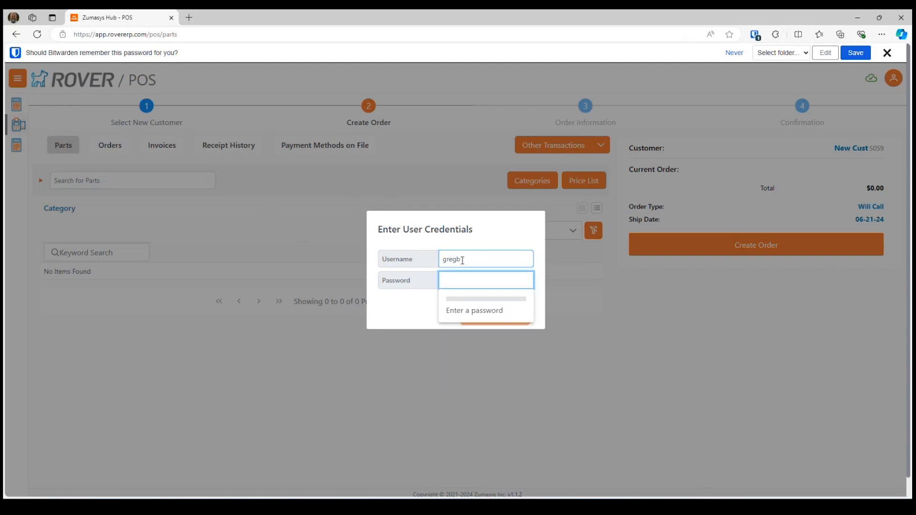
pyautogui.write('••••••')
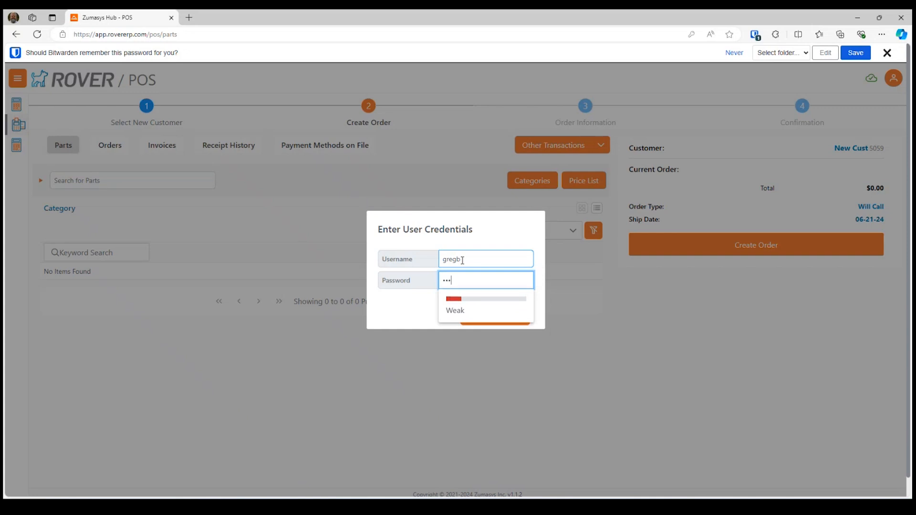
pyautogui.write('••••')
pyautogui.press('BackSpace')
pyautogui.press('BackSpace')
pyautogui.press('BackSpace')
pyautogui.press('BackSpace')
pyautogui.press('BackSpace')
pyautogui.press('BackSpace')
pyautogui.press('BackSpace')
pyautogui.press('BackSpace')
pyautogui.press('BackSpace')
pyautogui.press('BackSpace')
pyautogui.write('•••••••••')
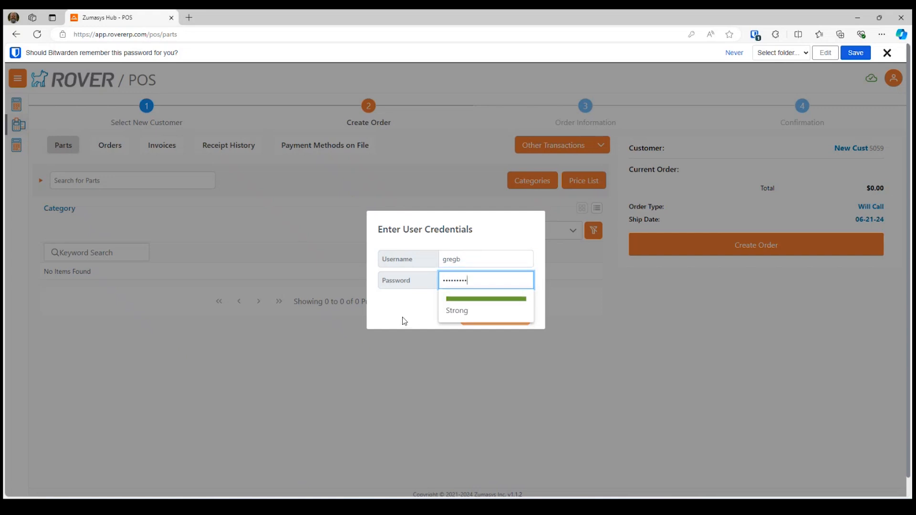
pyautogui.click(499, 324)
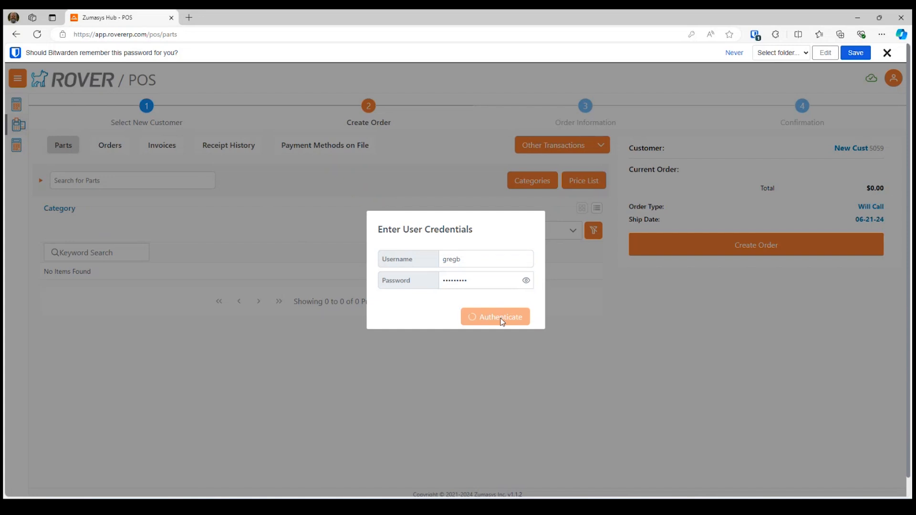
# - Replace the account password in the user credentials and authenticate the entry user again
pyautogui.doubleClick(484, 280)
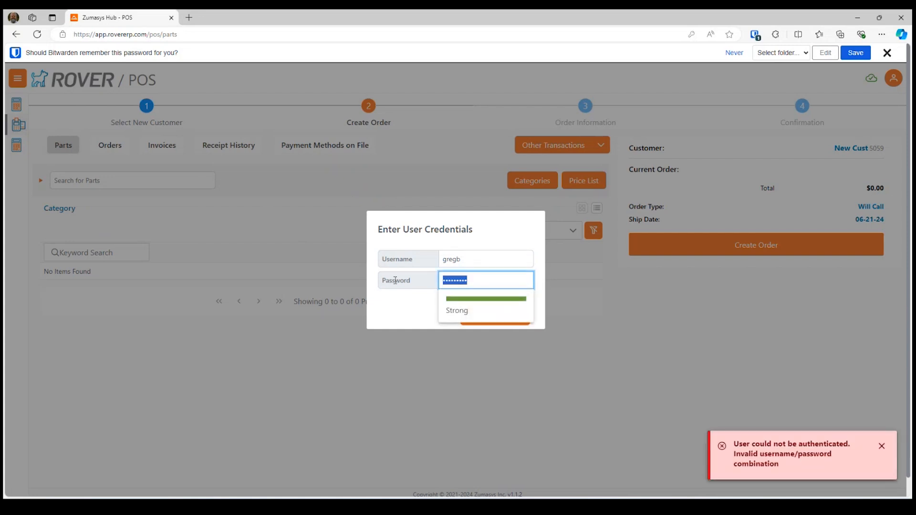
pyautogui.write('•••')
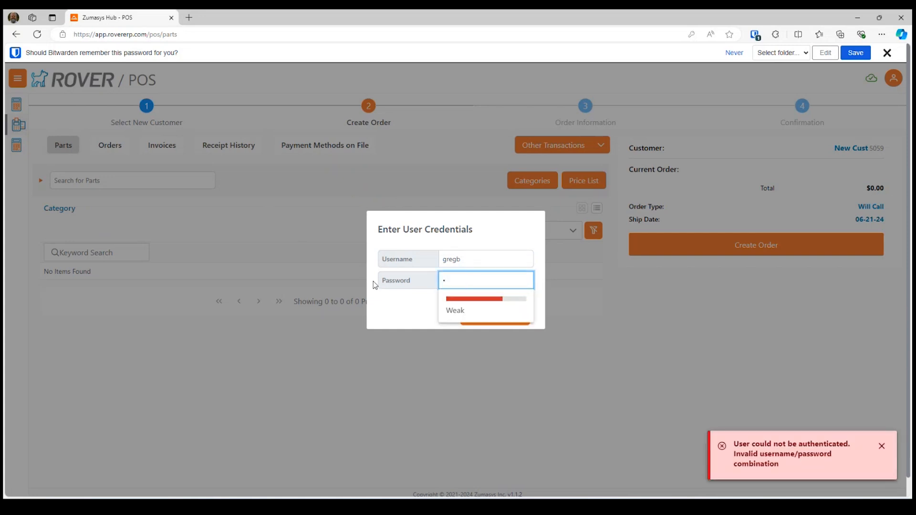
pyautogui.write('•••••••')
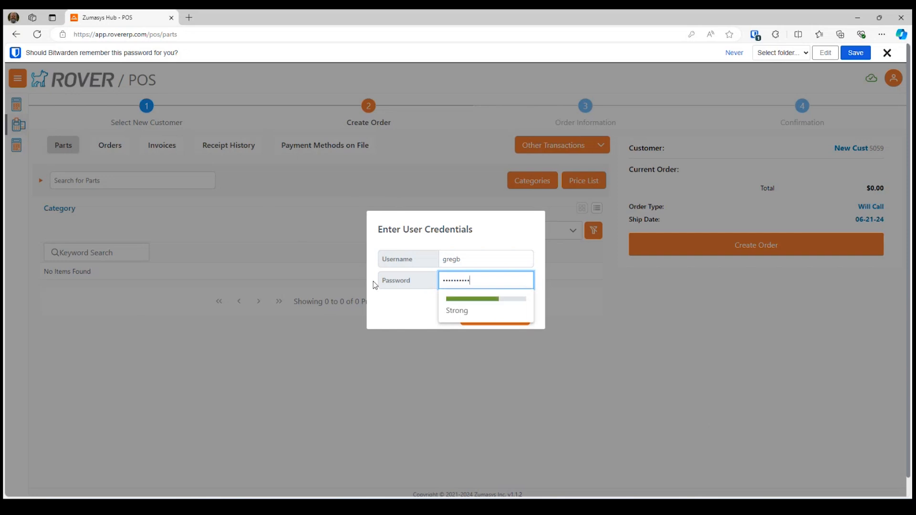
pyautogui.press('Return')
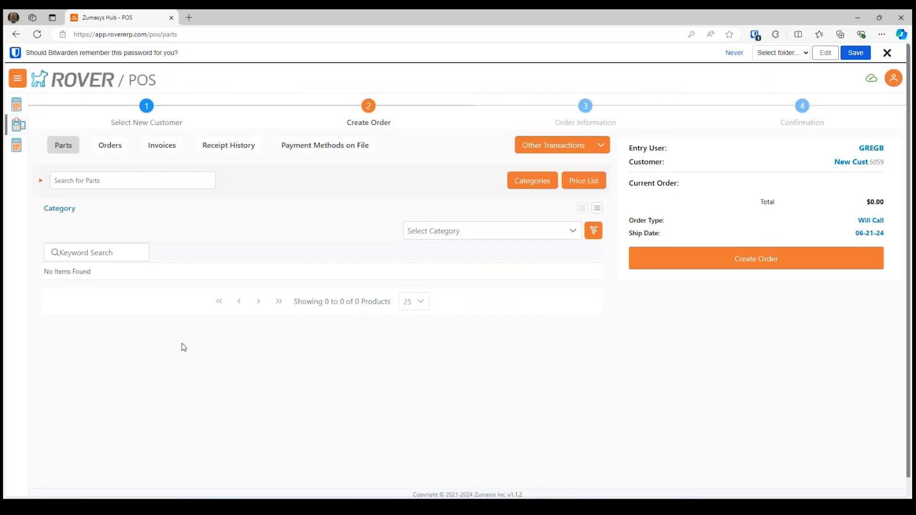
# - Search the parts for "cap-10" to demonstrate Auto Add Part on the new customer's order
pyautogui.click(100, 176)
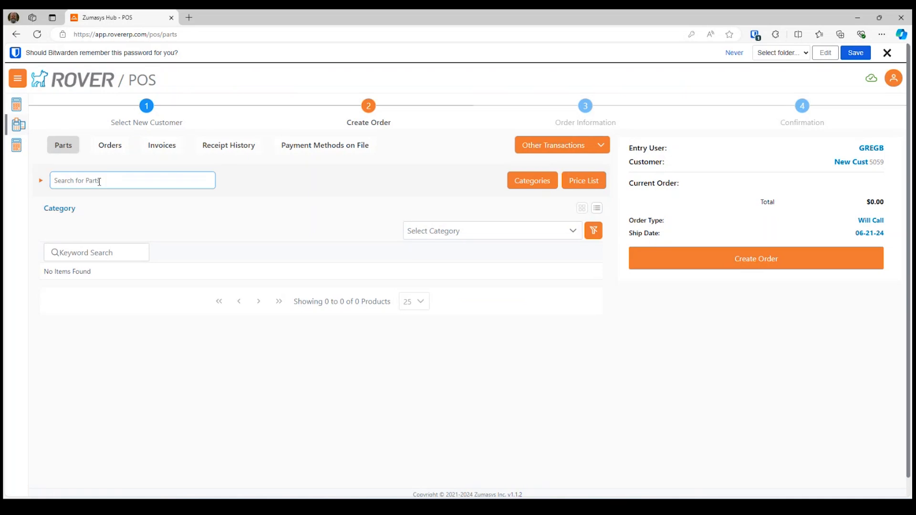
pyautogui.write('cap-10')
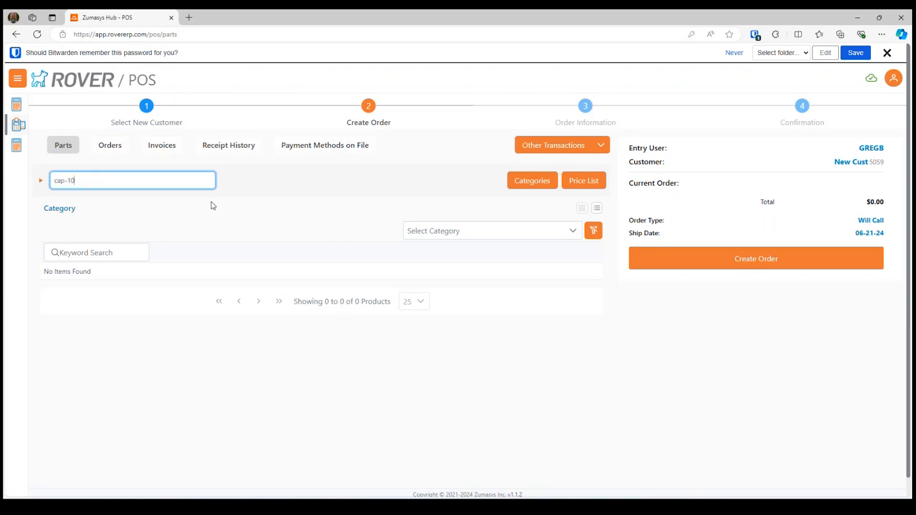
pyautogui.press('Return')
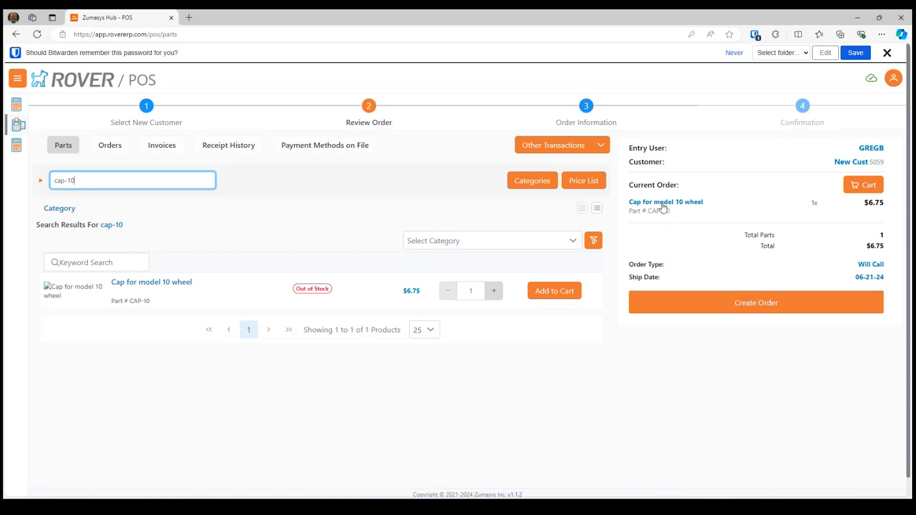
# - Open the user settings, disregarding the order in progress
pyautogui.click(895, 81)
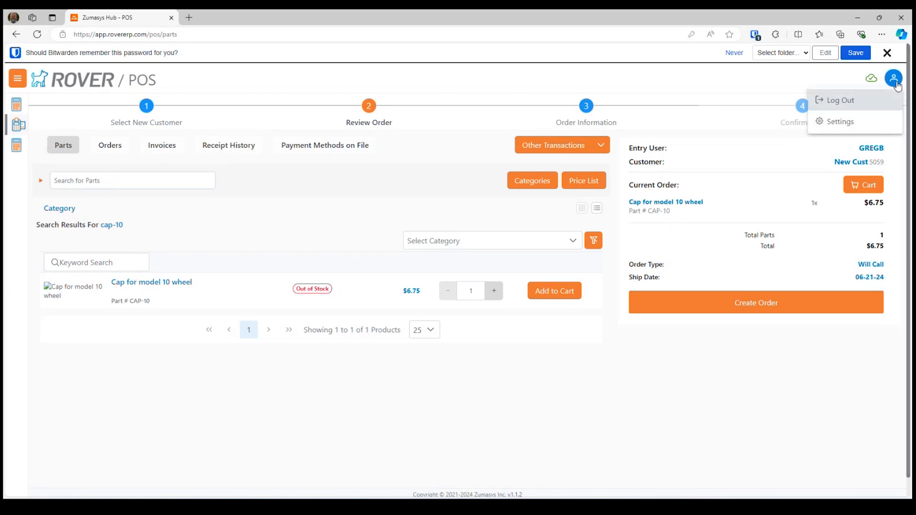
pyautogui.click(847, 126)
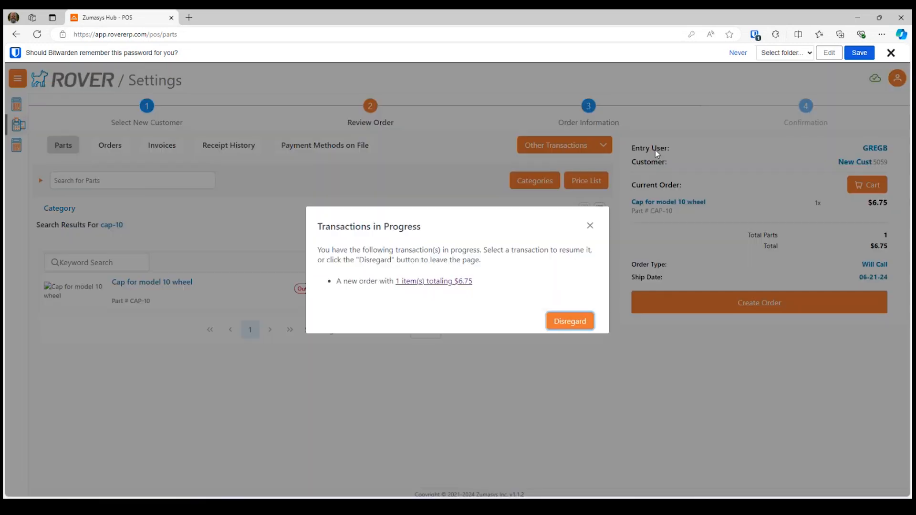
pyautogui.click(570, 321)
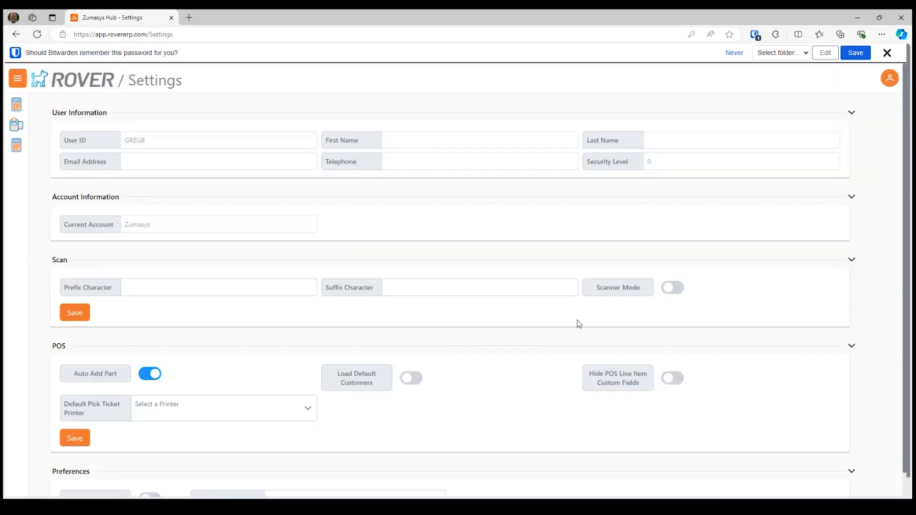
# - Turn off Auto Add Part and save the POS settings
pyautogui.scroll(-2, 104, 341)
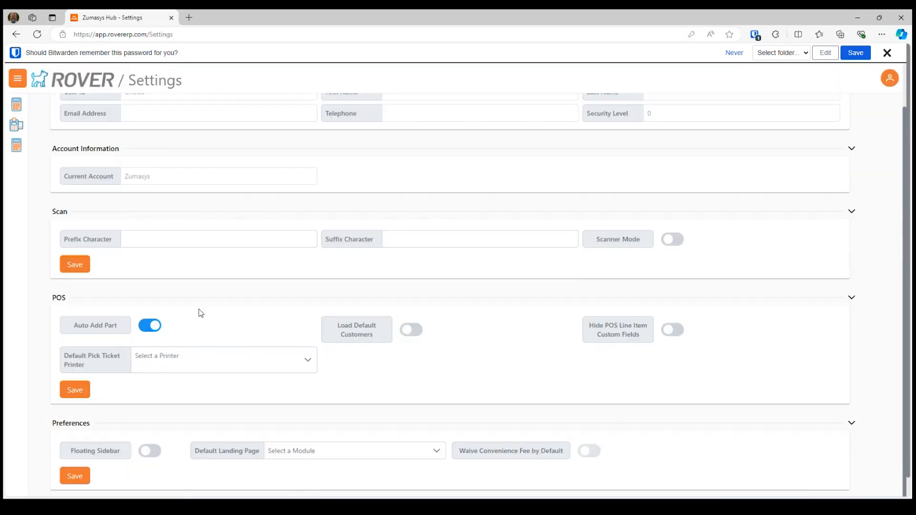
pyautogui.scroll(-1, 145, 412)
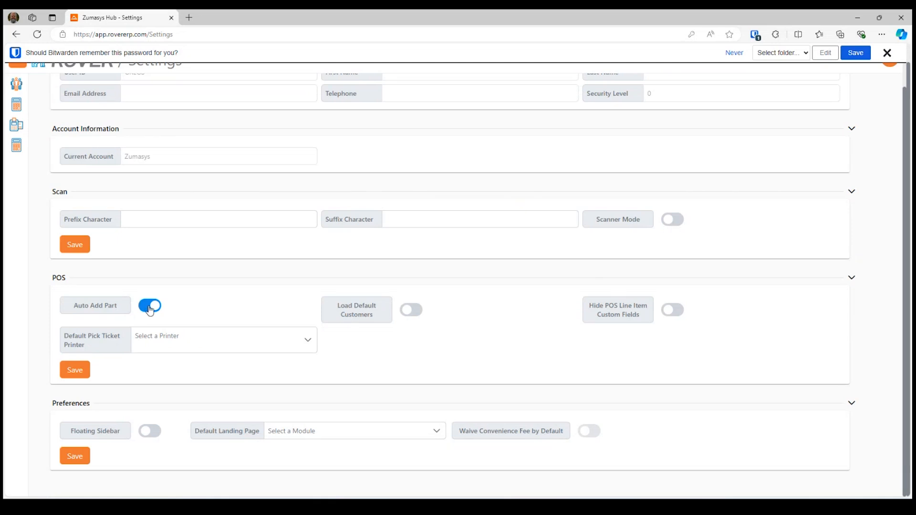
pyautogui.moveTo(153, 307)
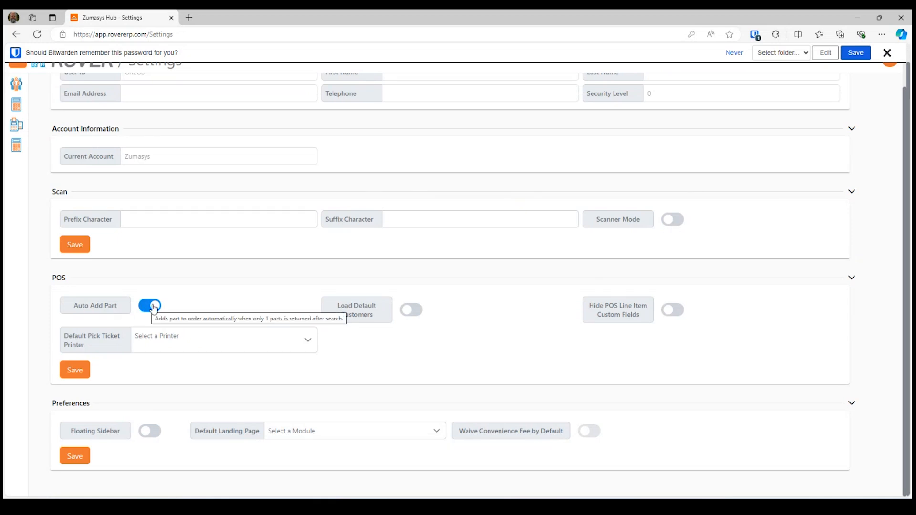
pyautogui.click(151, 306)
pyautogui.click(74, 370)
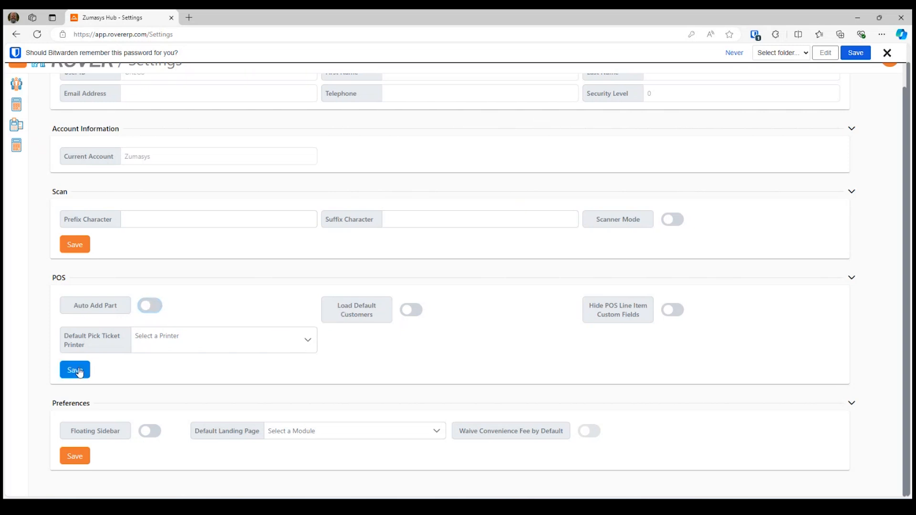
# - Return to POS and authenticate the entry user with the username and account password
pyautogui.scroll(1, 311, 251)
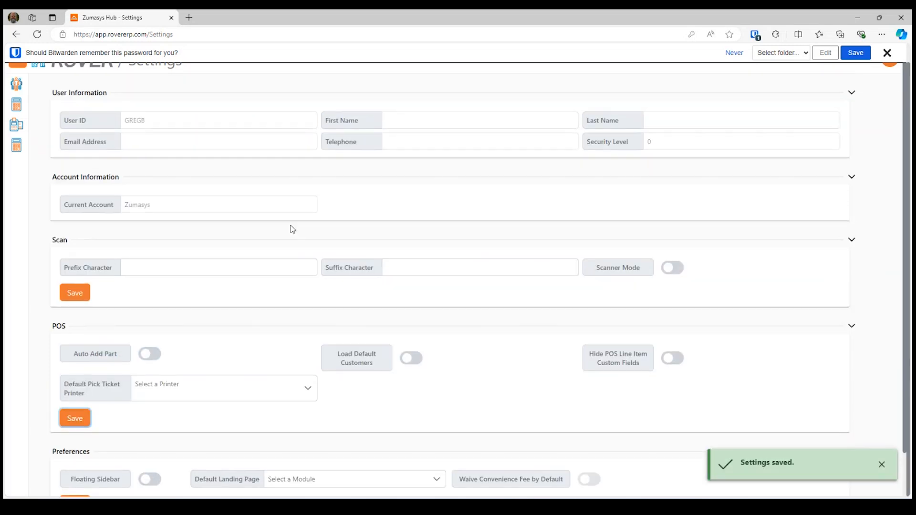
pyautogui.click(18, 126)
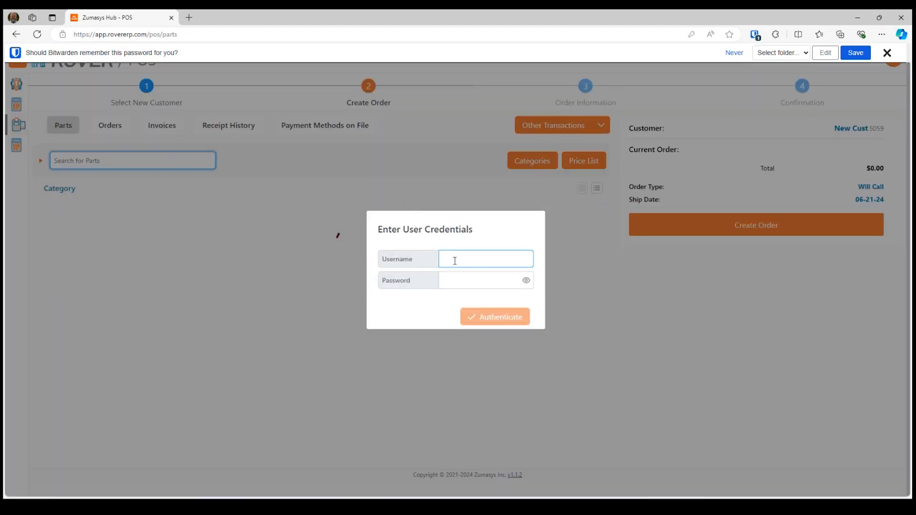
pyautogui.click(454, 260)
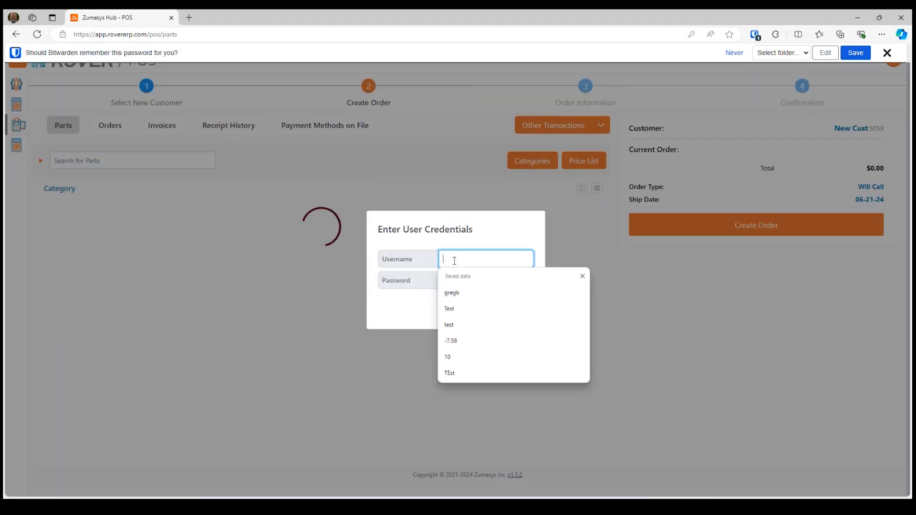
pyautogui.write('gregb')
pyautogui.press('Tab')
pyautogui.write('•••••••••••••')
pyautogui.press('Return')
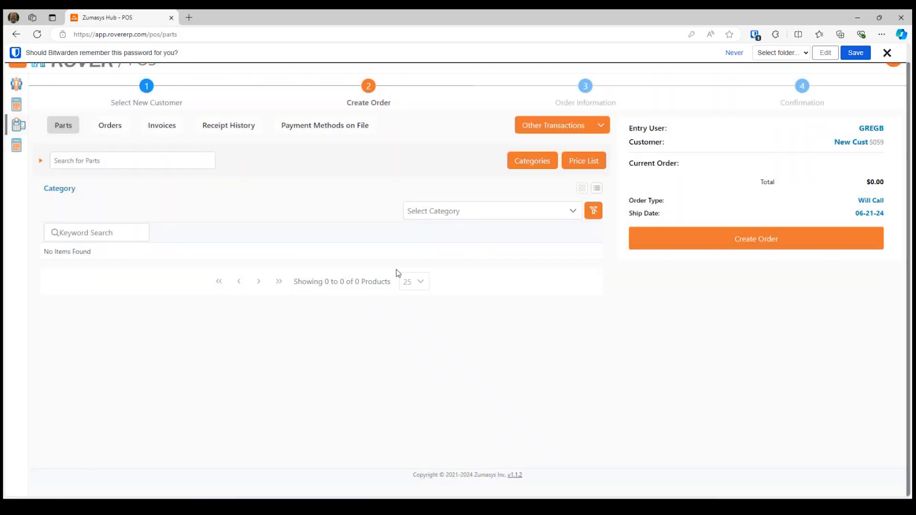
# - Search the parts for "cap-10" and add one Cap for model 10 wheel to the cart
pyautogui.click(95, 158)
pyautogui.write('cap-10')
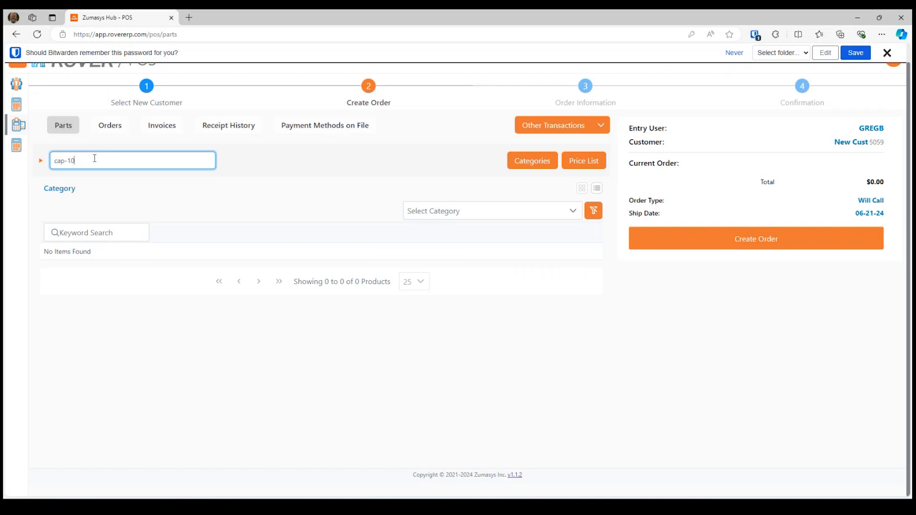
pyautogui.press('Return')
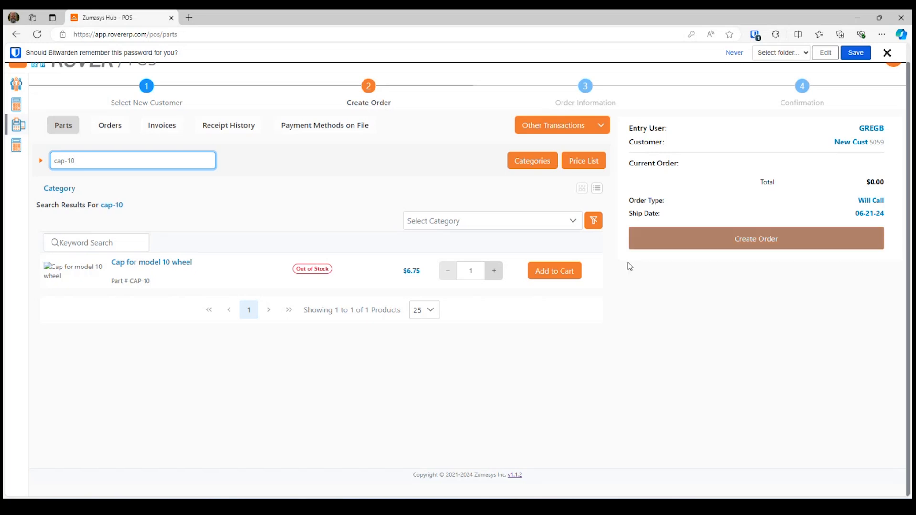
pyautogui.click(551, 272)
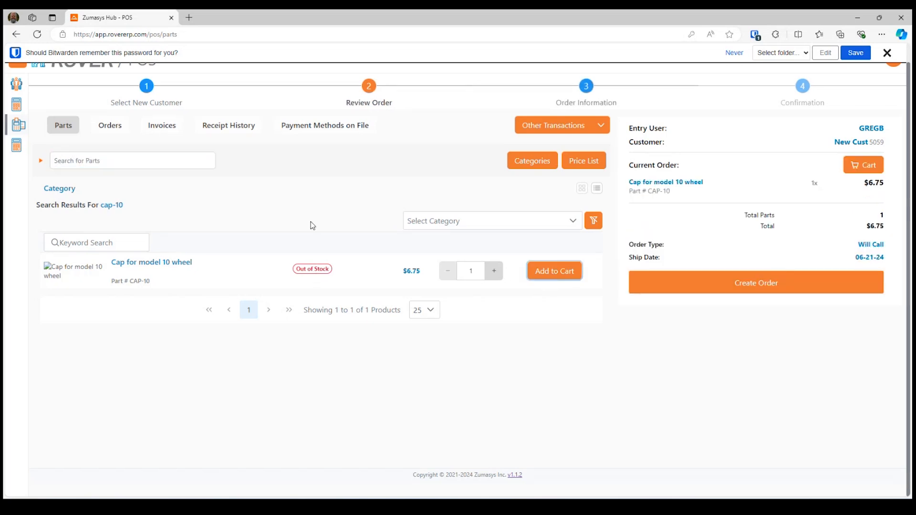
# - Search the parts for "sg" and add one of part SG6100 to the cart
pyautogui.click(171, 161)
pyautogui.write('cap')
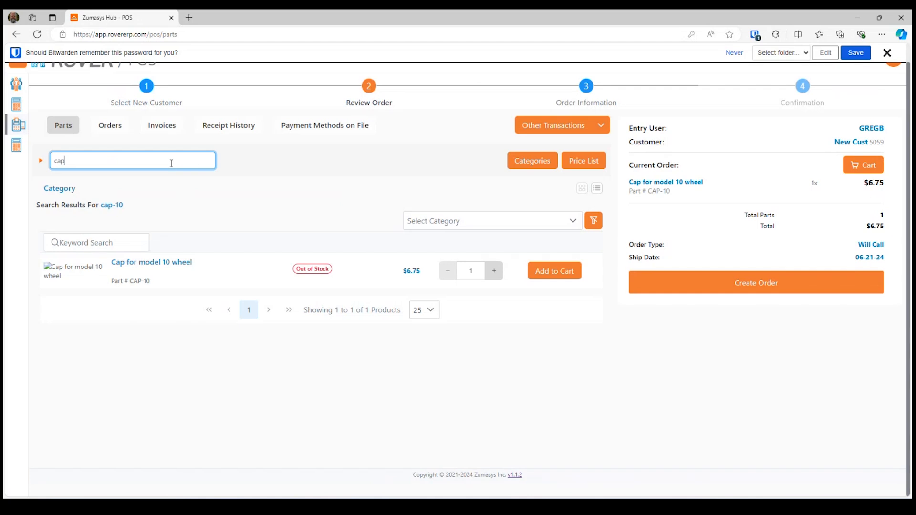
pyautogui.press('BackSpace')
pyautogui.press('BackSpace')
pyautogui.press('BackSpace')
pyautogui.doubleClick(141, 157)
pyautogui.click(138, 161)
pyautogui.write('sg')
pyautogui.press('Return')
pyautogui.click(563, 305)
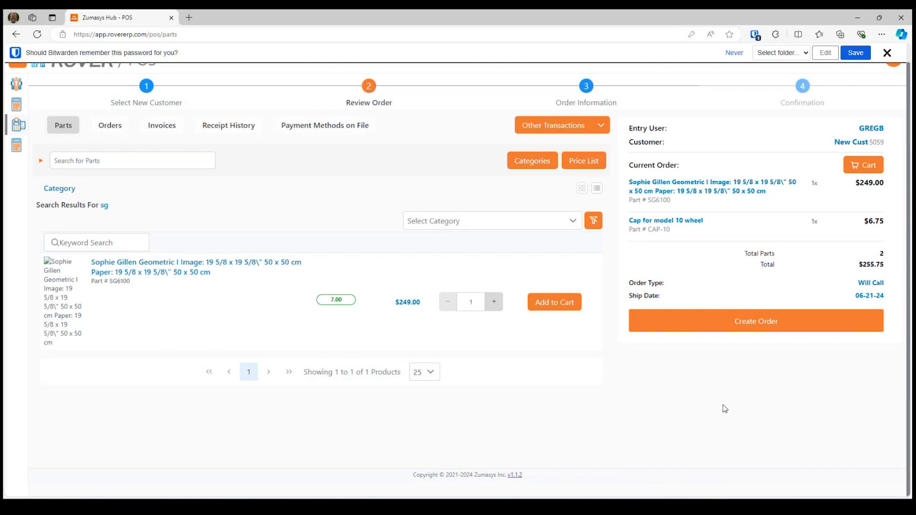
# - Proceed to the order information and start a new address with the name New Customer and the customer's street address
pyautogui.click(755, 322)
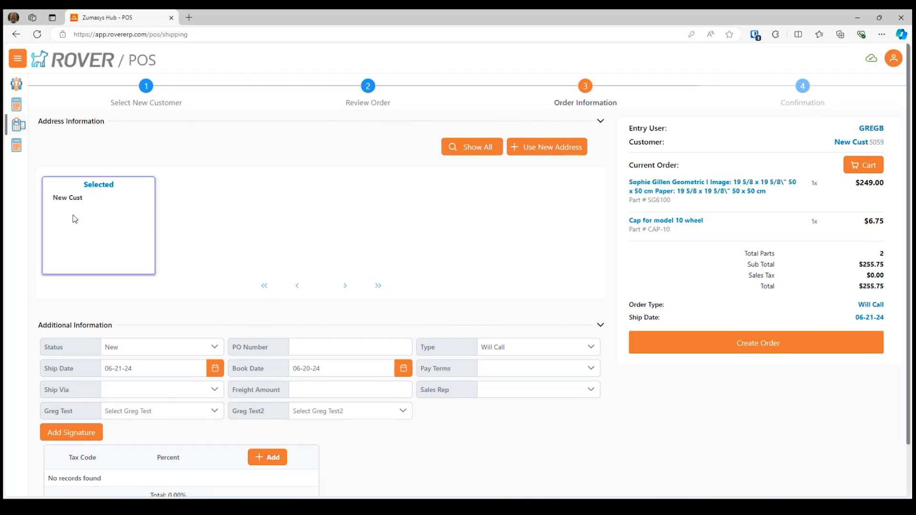
pyautogui.click(542, 148)
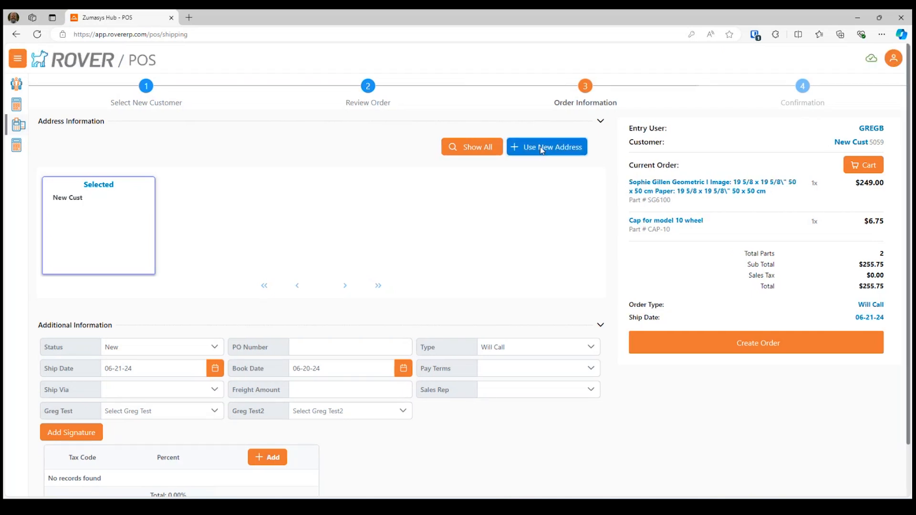
pyautogui.click(383, 171)
pyautogui.write('New CUs')
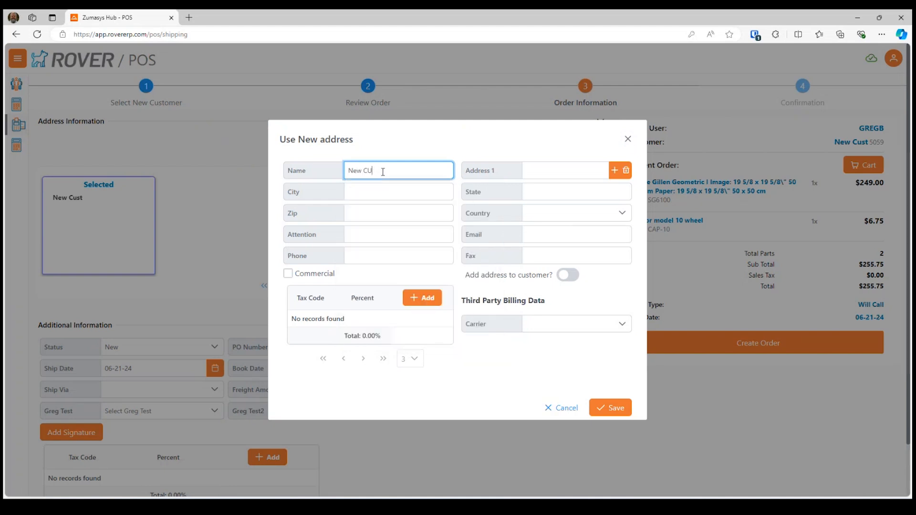
pyautogui.write('er')
pyautogui.press('Tab')
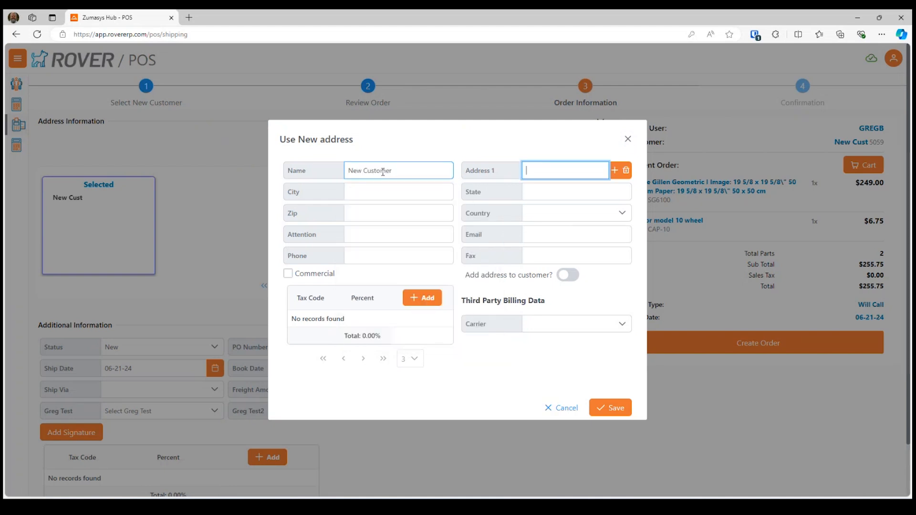
pyautogui.write('123 Pine')
pyautogui.press('Tab')
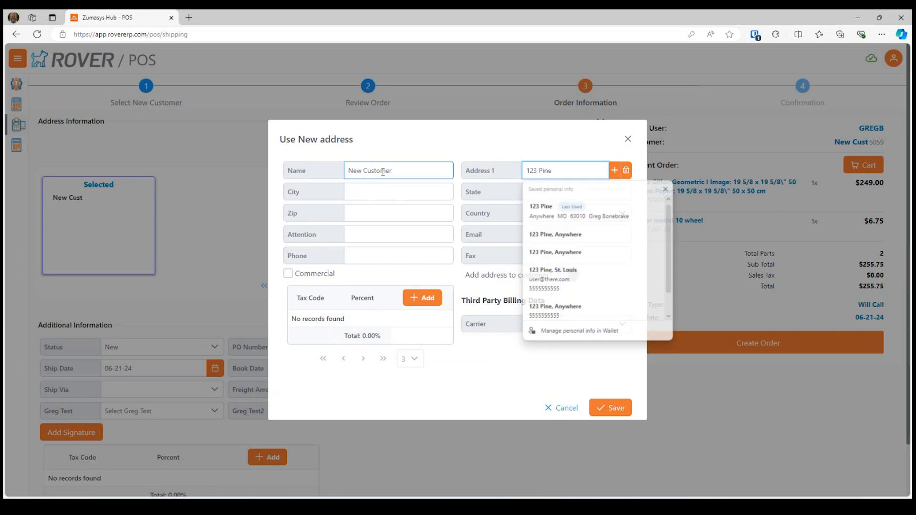
# - Complete the new address with its city, state and ZIP code, then save it with Add address to customer enabled
pyautogui.press('Tab')
pyautogui.write('Anywehre')
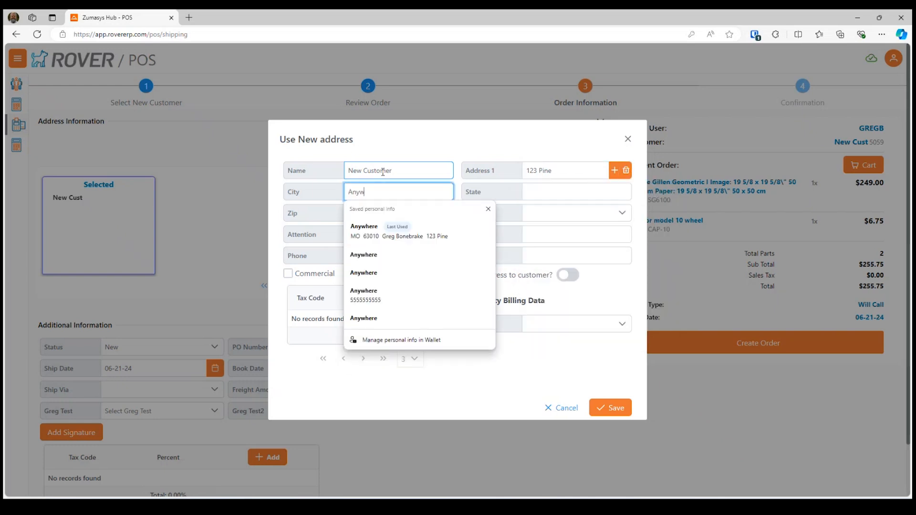
pyautogui.press('Tab')
pyautogui.write('MO')
pyautogui.press('Tab')
pyautogui.write('63013')
pyautogui.doubleClick(367, 192)
pyautogui.write('Anytown')
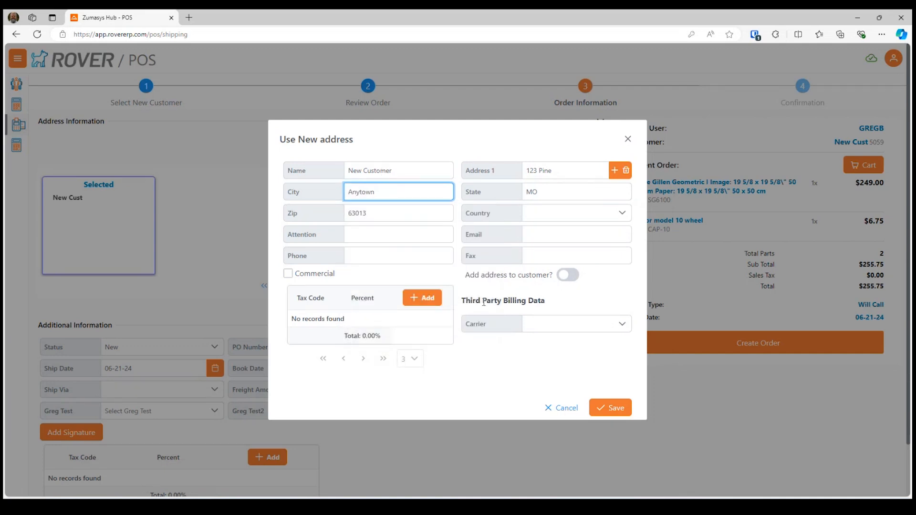
pyautogui.click(565, 277)
pyautogui.click(611, 408)
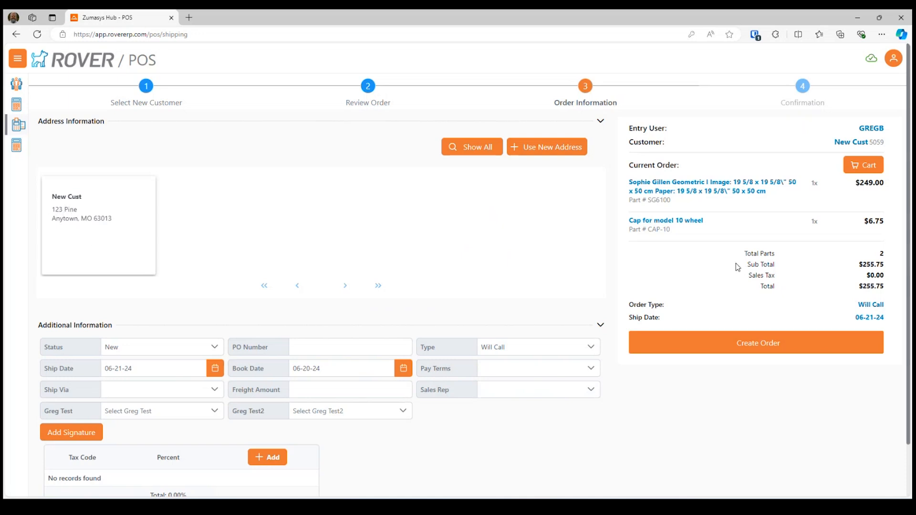
# - Create the order for the new customer and start a partial shipment of it
pyautogui.click(765, 348)
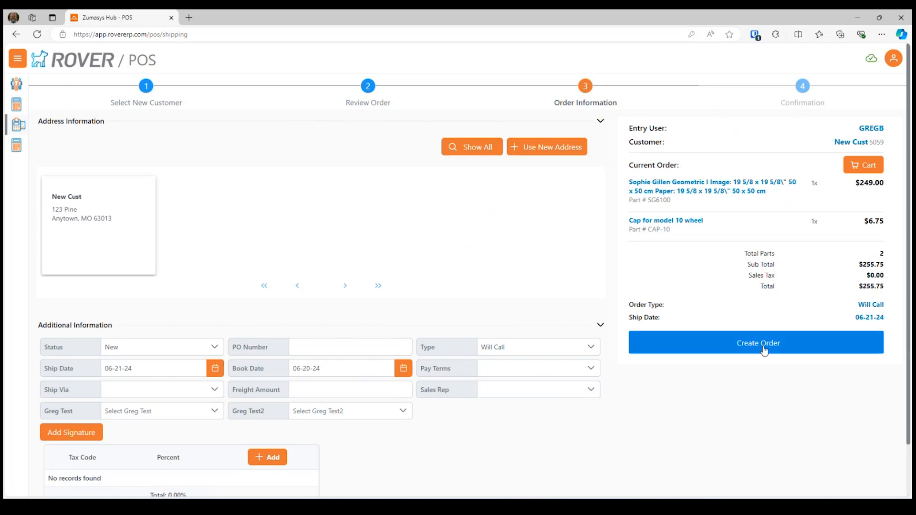
pyautogui.click(518, 249)
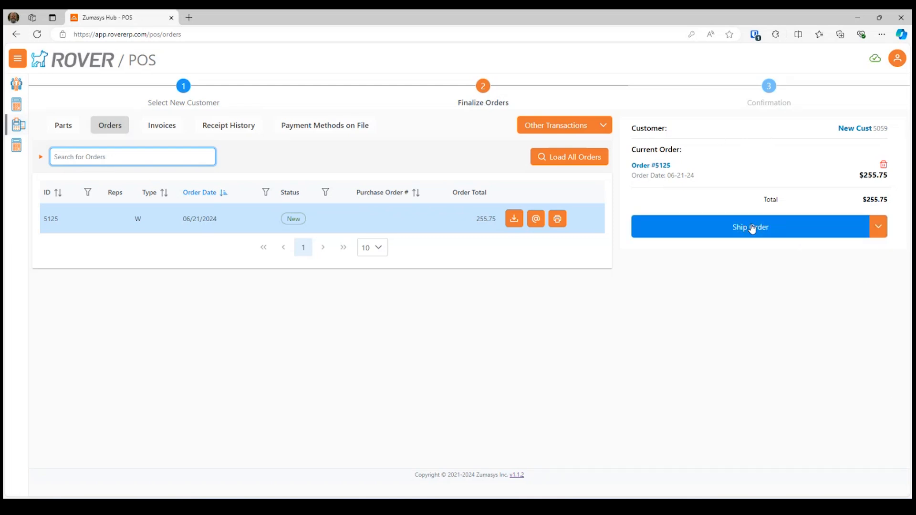
pyautogui.click(878, 226)
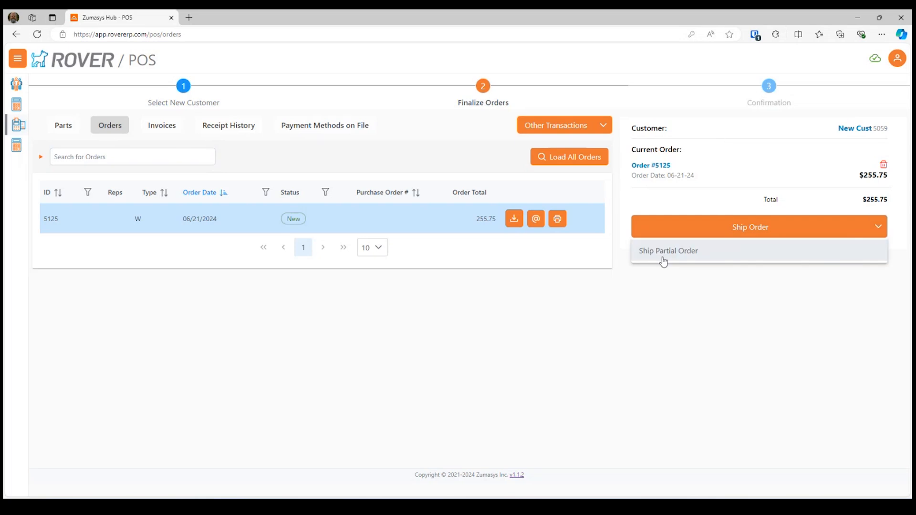
pyautogui.click(709, 257)
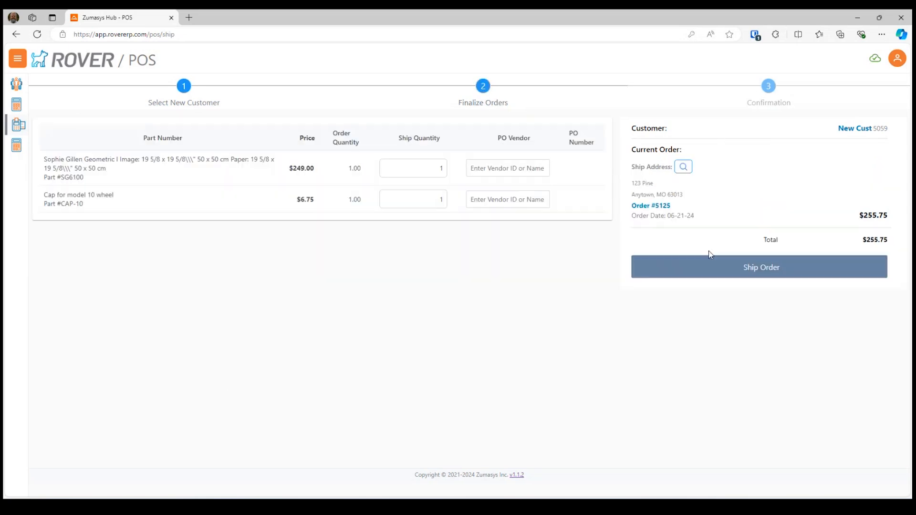
# - Set the ship quantity to 0 for both part SG6100 and part CAP-10
pyautogui.click(417, 169)
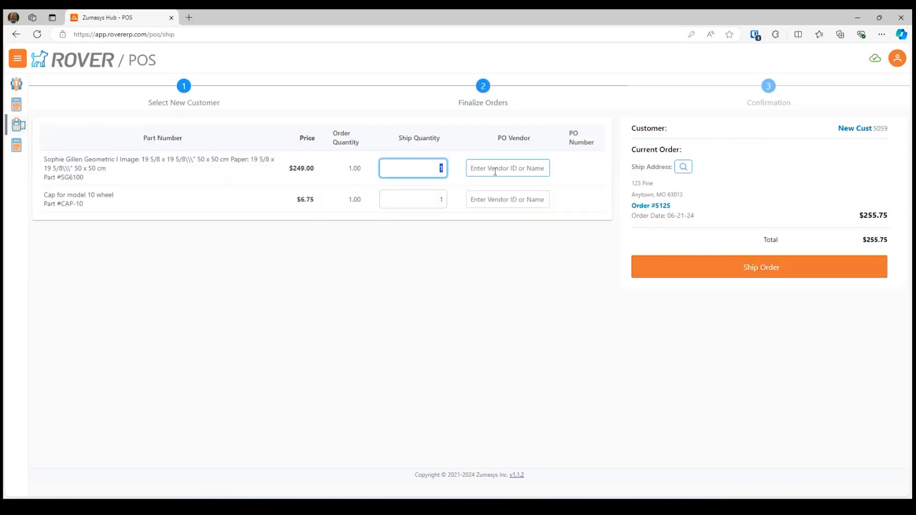
pyautogui.click(480, 167)
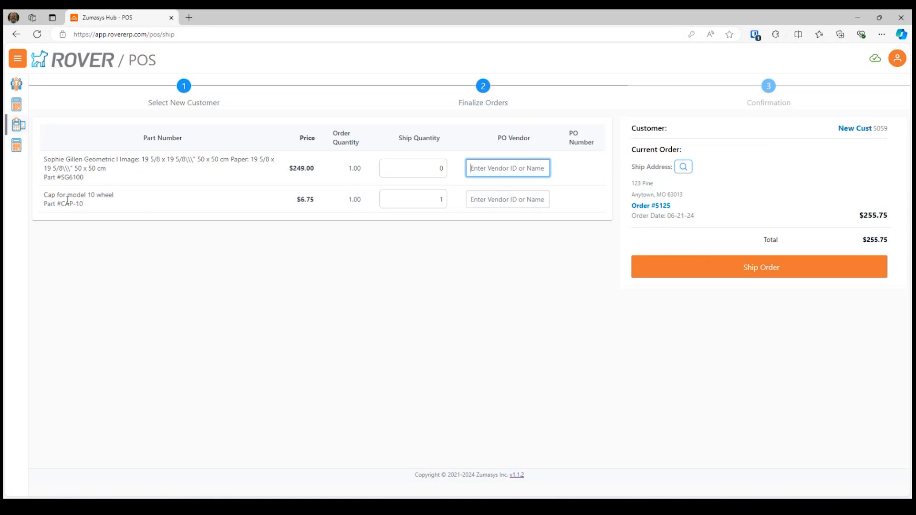
pyautogui.click(445, 198)
pyautogui.doubleClick(444, 198)
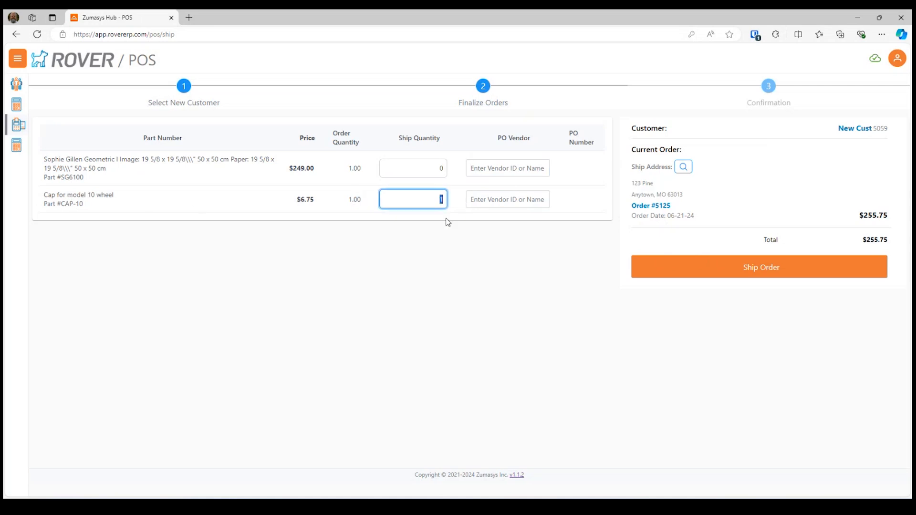
pyautogui.write('0')
# - Assign PO vendor AERO M, INC. to part SG6100 and ALL AMERICAN to part CAP-10
pyautogui.click(509, 167)
pyautogui.write('a')
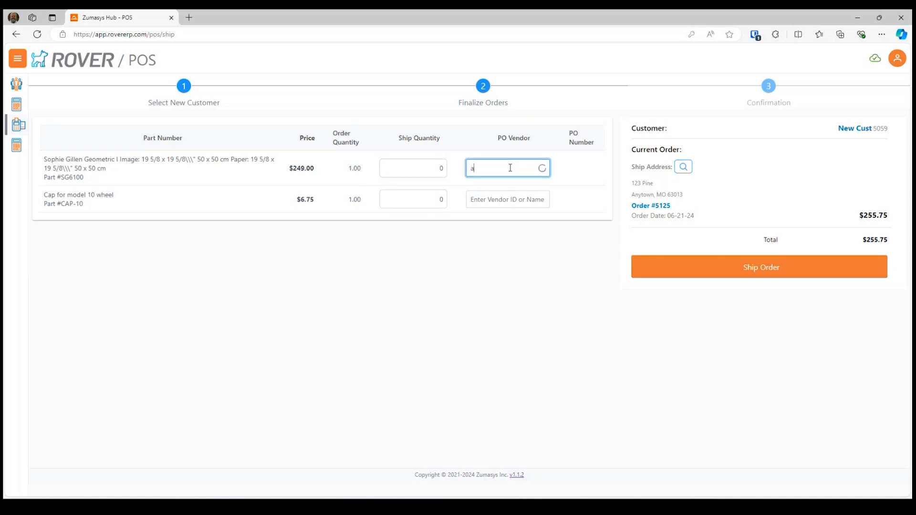
pyautogui.click(499, 188)
pyautogui.click(478, 199)
pyautogui.write('a')
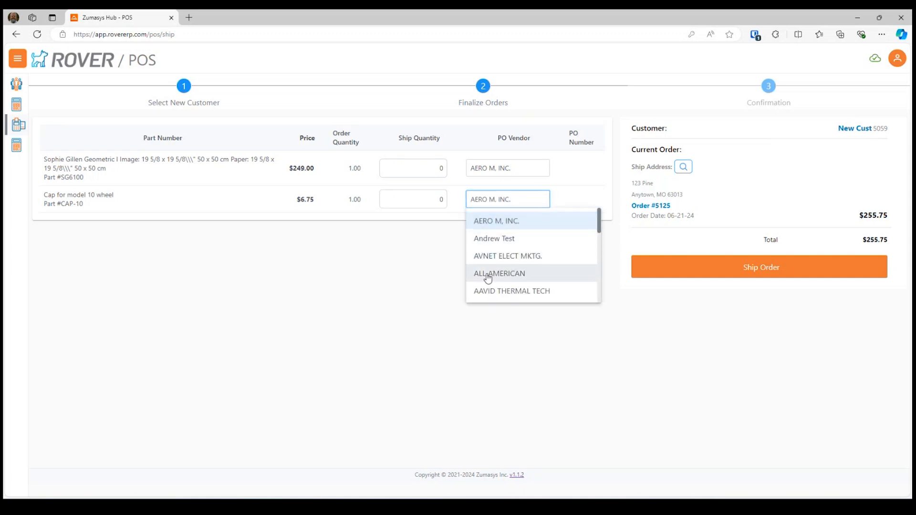
pyautogui.click(484, 273)
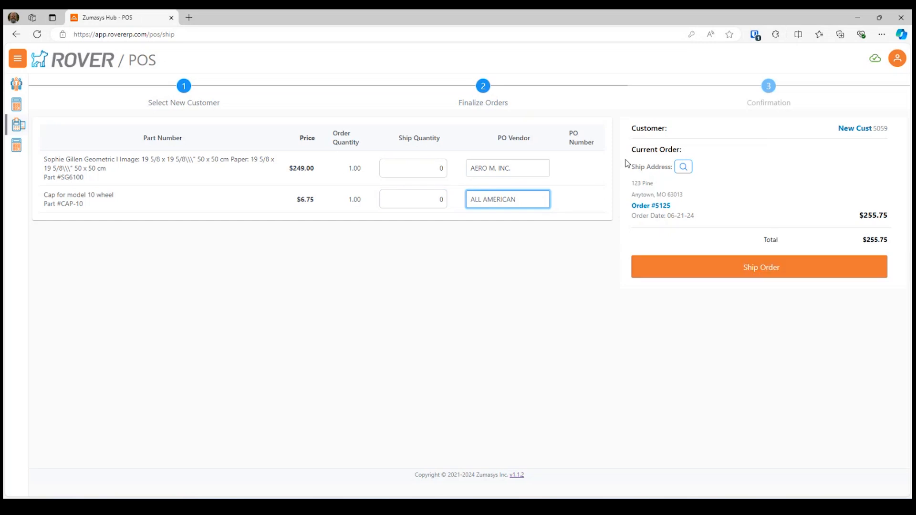
pyautogui.click(598, 159)
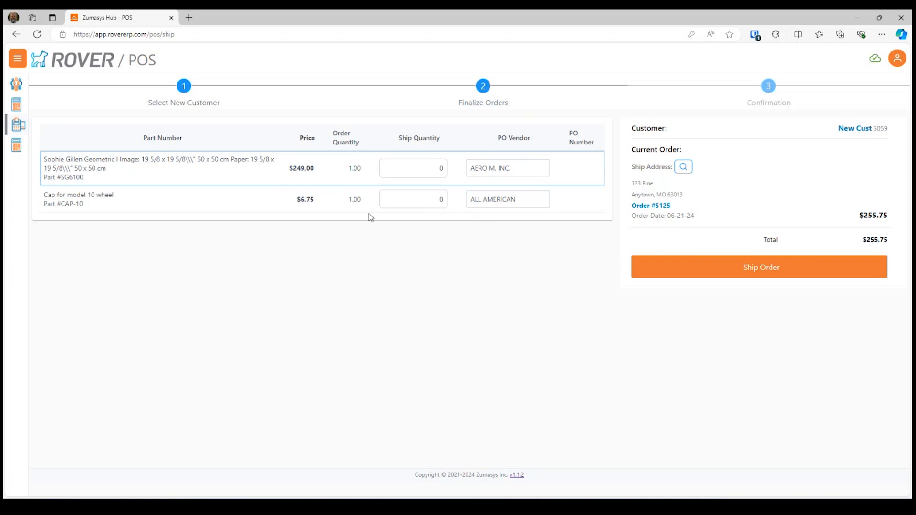
# - Try to ship the order with part SG6100 at ship quantity 1 and its PO vendor cleared
pyautogui.click(432, 172)
pyautogui.write('1')
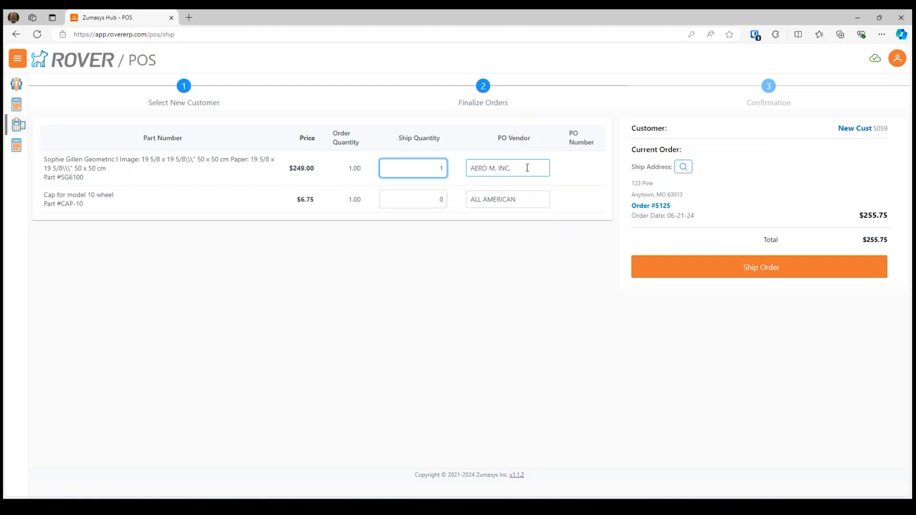
pyautogui.press('Tab')
pyautogui.press('BackSpace')
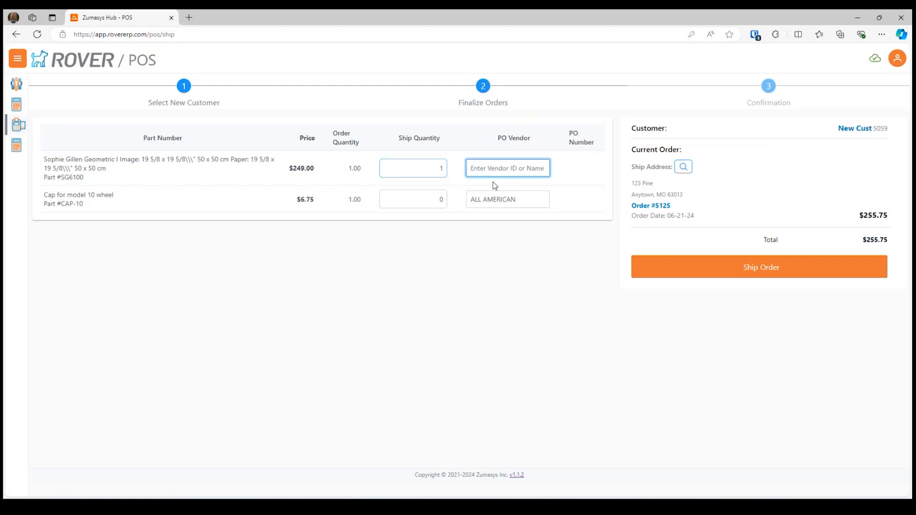
pyautogui.click(761, 270)
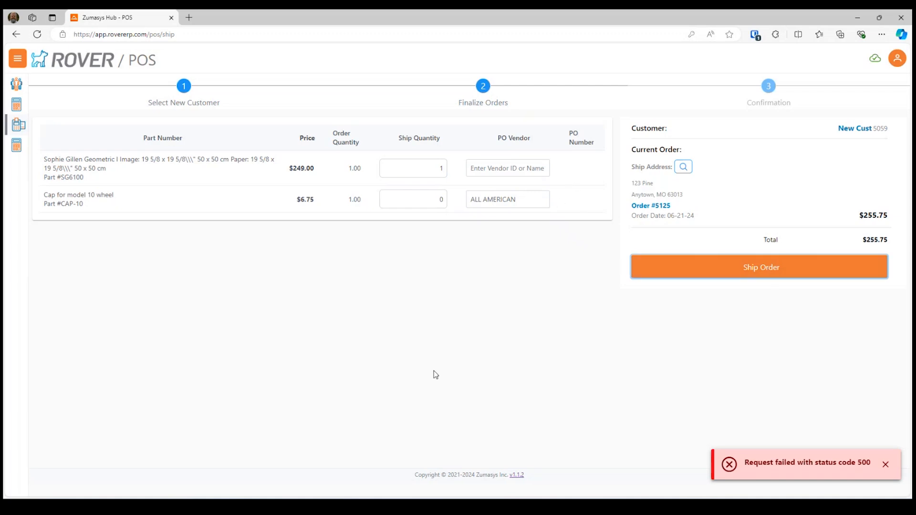
# - Set SG6100's ship quantity to 0 with PO vendor AERO M, INC., and ship the order to create the purchase orders
pyautogui.doubleClick(438, 167)
pyautogui.write('0')
pyautogui.click(514, 167)
pyautogui.write('a')
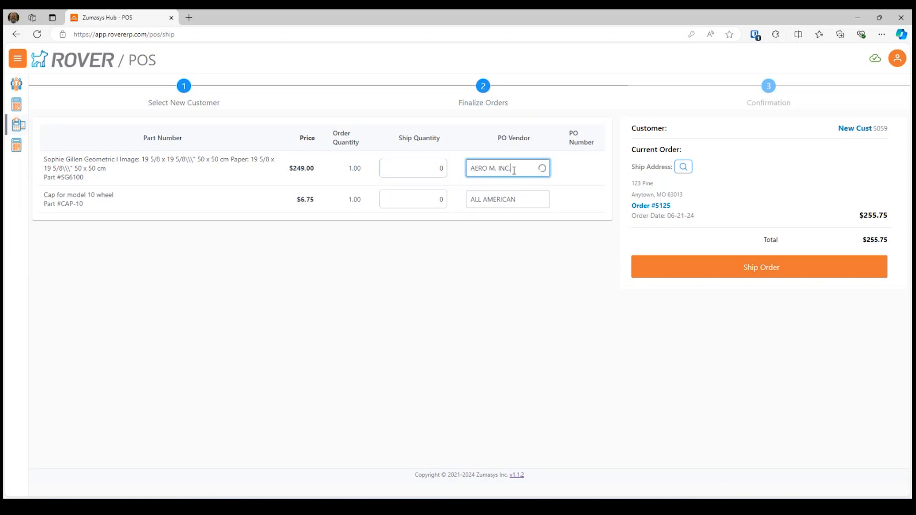
pyautogui.click(509, 197)
pyautogui.click(710, 270)
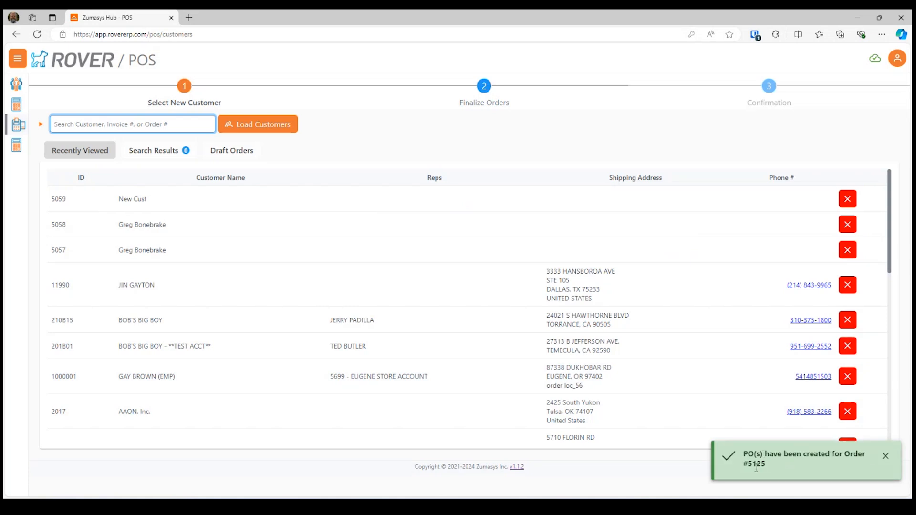
# - Switch to Rover ERP, open Sales Order Entry with the command SO.E and load the newly created order
pyautogui.moveTo(748, 464); pyautogui.dragTo(767, 466)
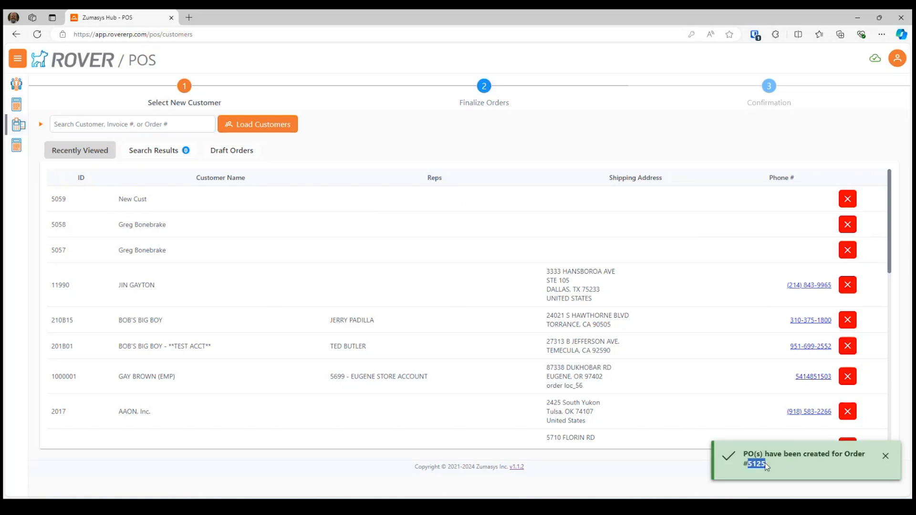
pyautogui.click(541, 508)
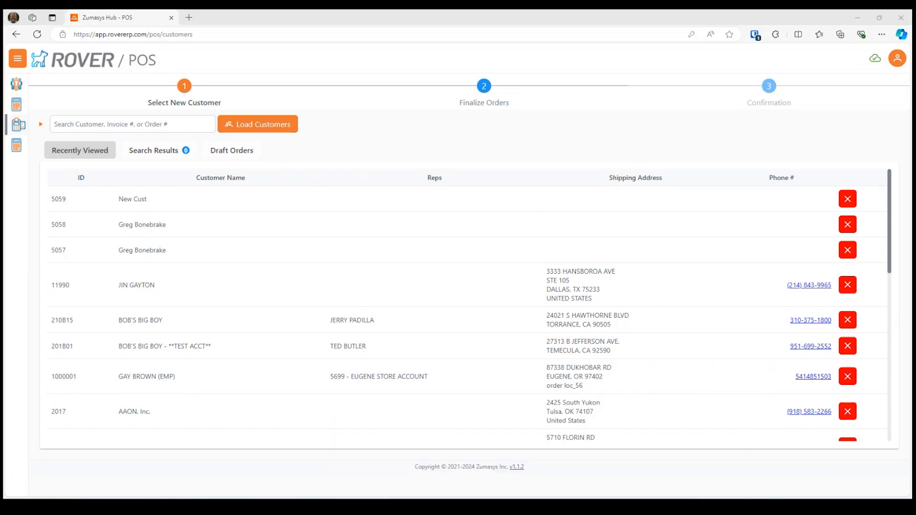
pyautogui.click(404, 444)
pyautogui.moveTo(500, 506)
pyautogui.click(541, 508)
pyautogui.moveTo(911, 71); pyautogui.dragTo(500, 134)
pyautogui.click(492, 152)
pyautogui.write('SO.E')
pyautogui.press('Return')
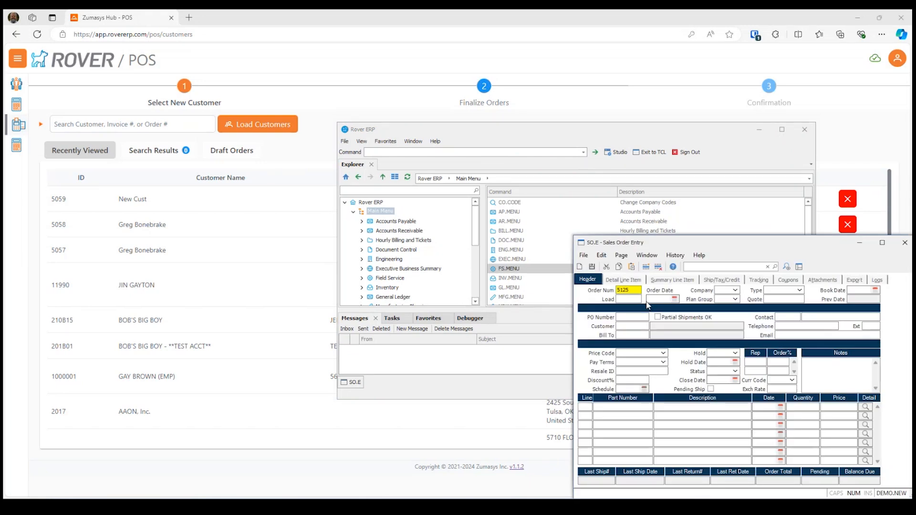
pyautogui.click(629, 299)
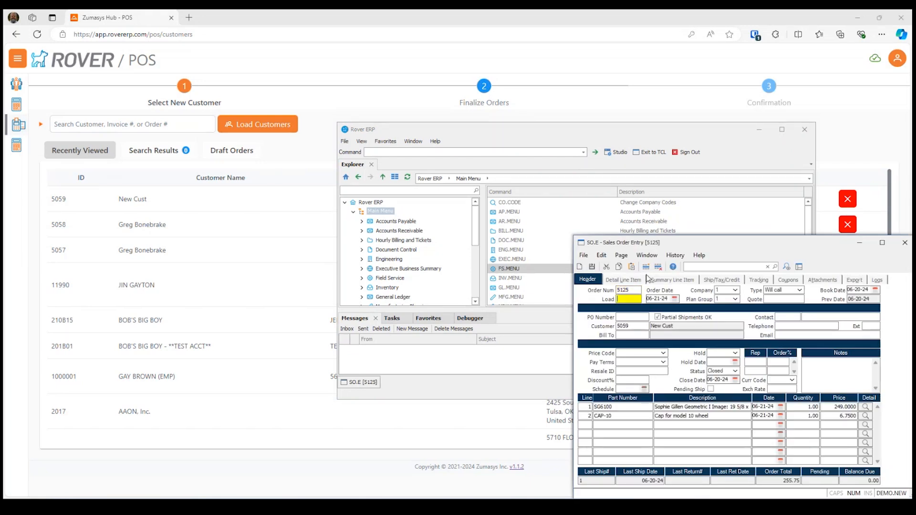
# - Examine the order's detail and summary line items for vendors and PO numbers, then close it and return to Rover POS
pyautogui.moveTo(683, 240); pyautogui.dragTo(477, 207)
pyautogui.click(416, 246)
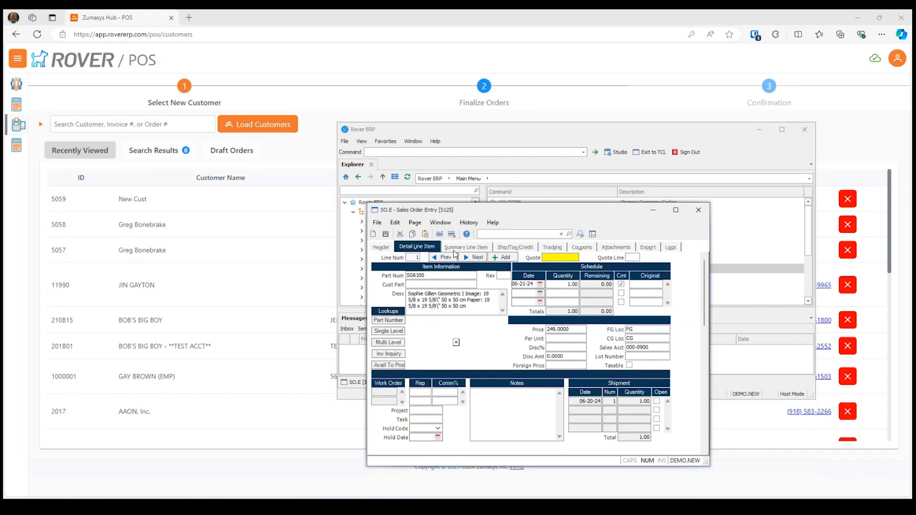
pyautogui.click(458, 248)
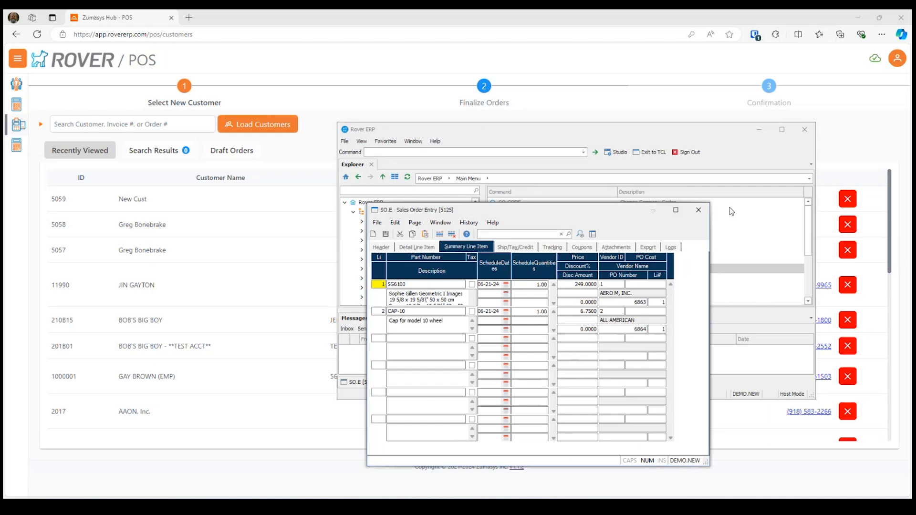
pyautogui.click(705, 214)
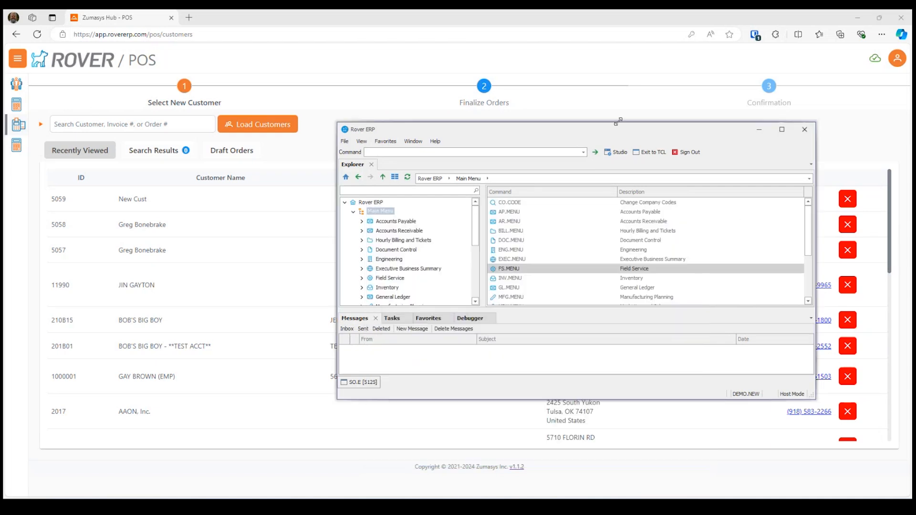
pyautogui.click(270, 139)
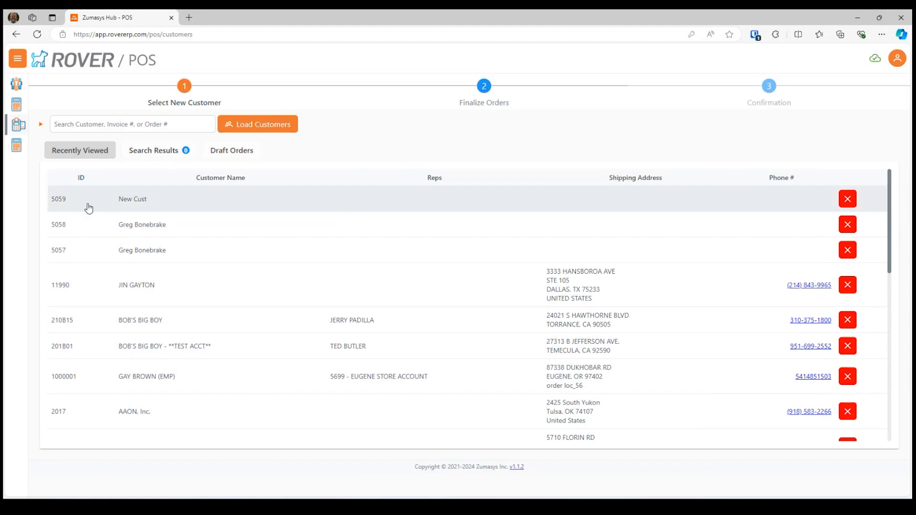